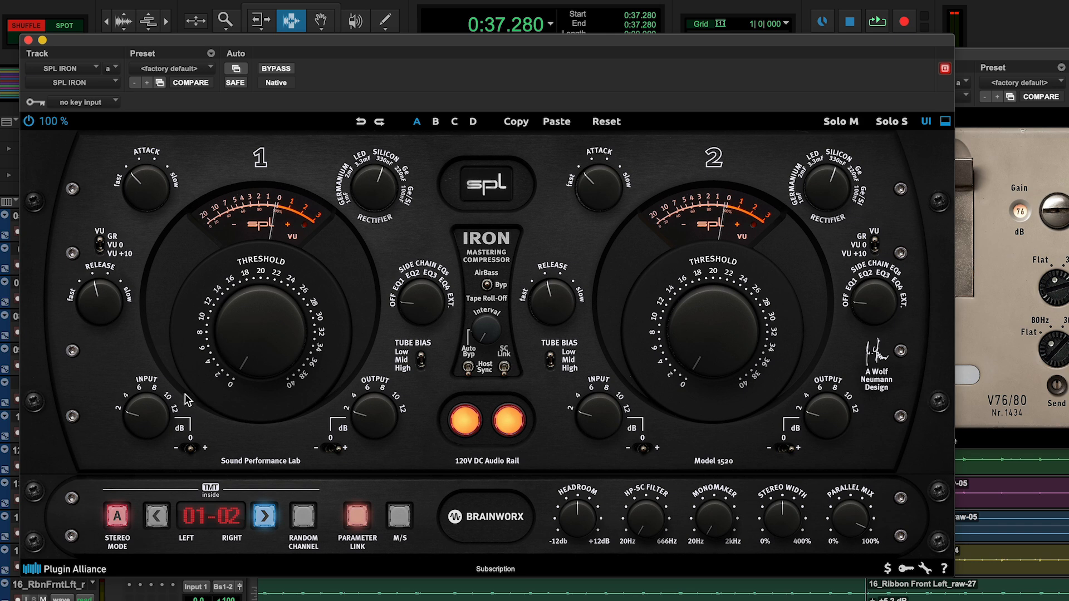
Step: Raise the linked input level on the SPL IRON compressor and flip the input's dB polarity switch
{"action": "left_click_drag", "start_coordinate": [142, 426], "coordinate": [151, 362]}
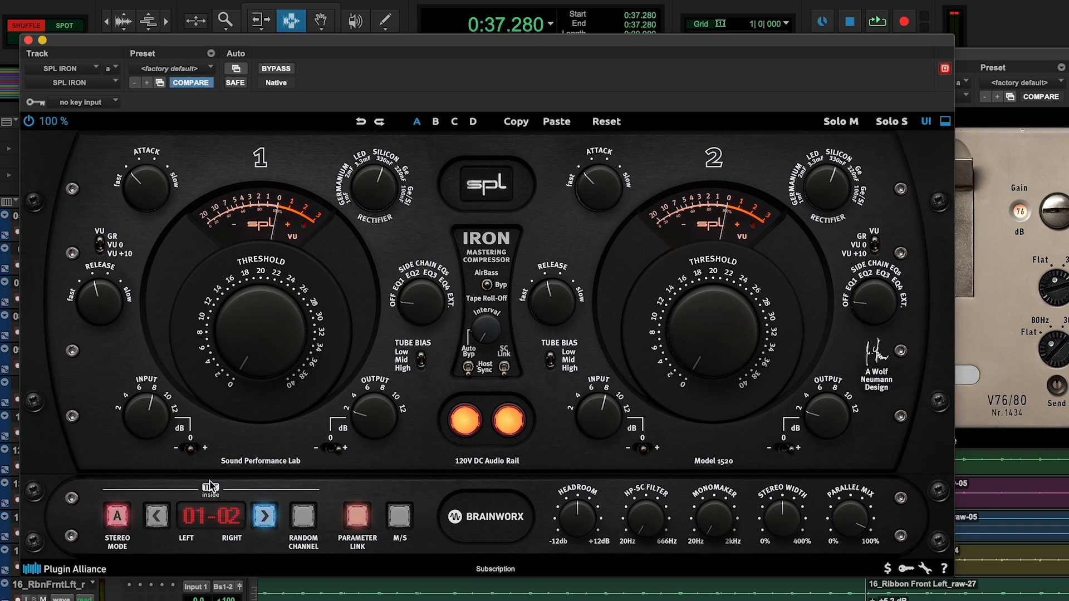
{"action": "left_click", "coordinate": [205, 449]}
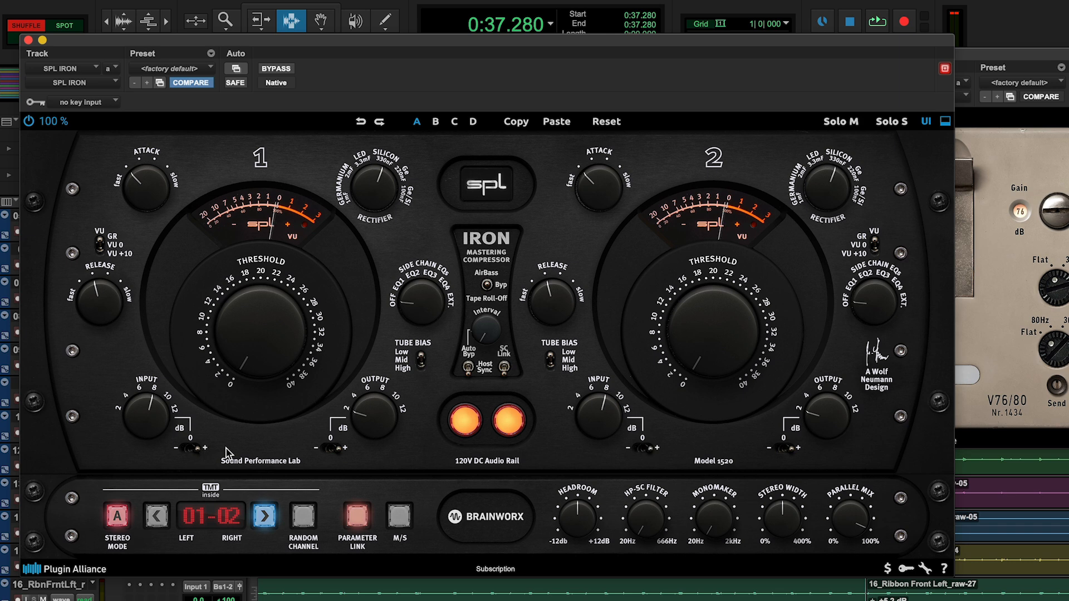
{"action": "left_click", "coordinate": [151, 417], "text": "alt"}
{"action": "left_click_drag", "start_coordinate": [135, 440], "coordinate": [179, 282]}
{"action": "left_click_drag", "start_coordinate": [137, 421], "coordinate": [144, 351]}
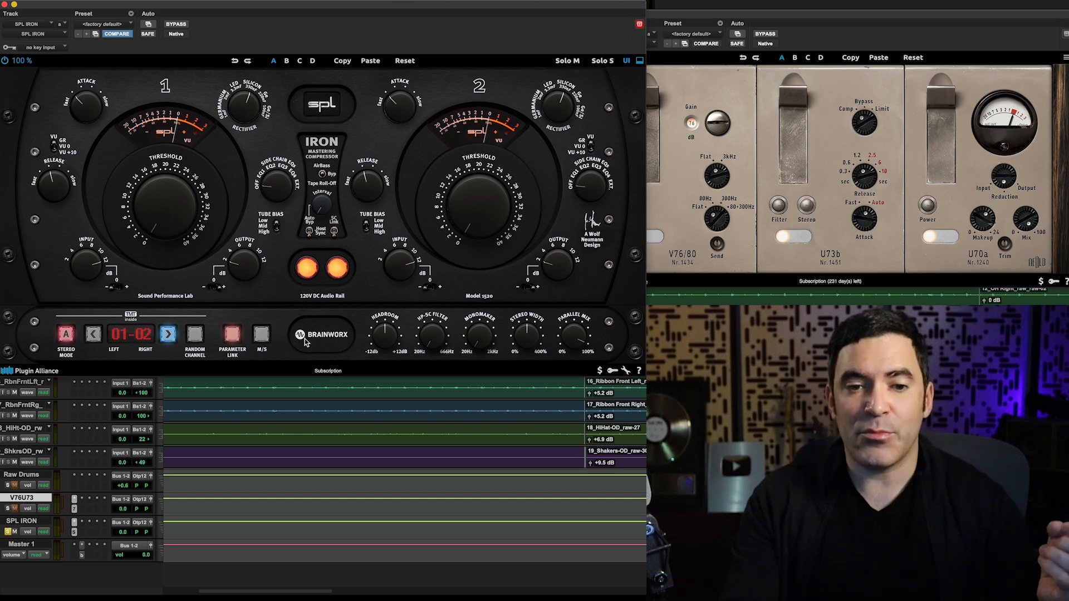
Step: Sweep the SPL IRON's Side Chain EQs selector through its positions and leave it on EQ4
{"action": "mouse_move", "coordinate": [383, 336]}
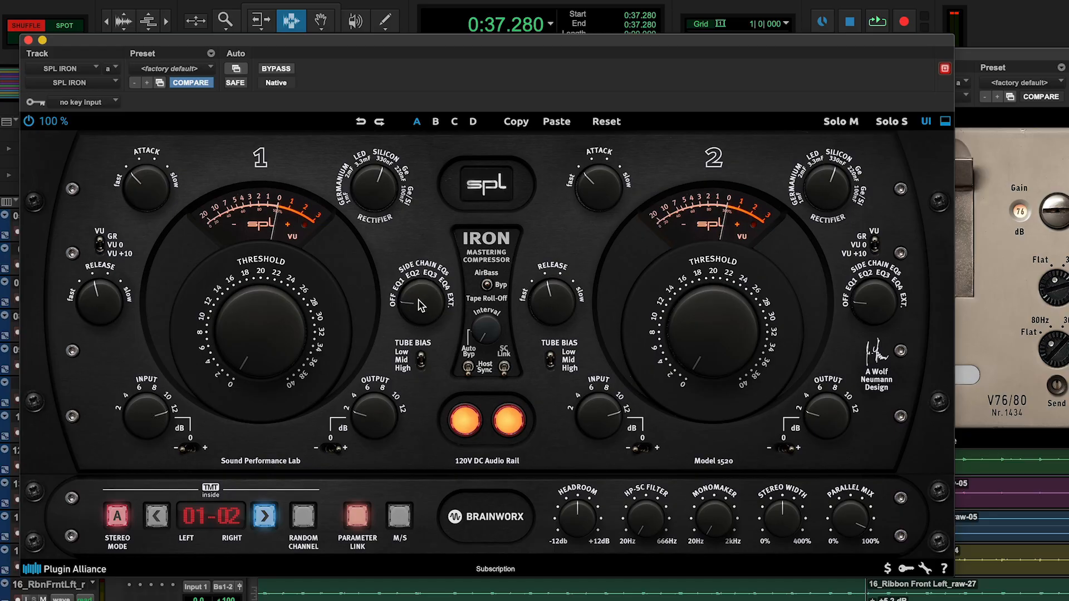
{"action": "left_click_drag", "start_coordinate": [420, 305], "coordinate": [452, 194]}
{"action": "left_click_drag", "start_coordinate": [437, 305], "coordinate": [405, 379]}
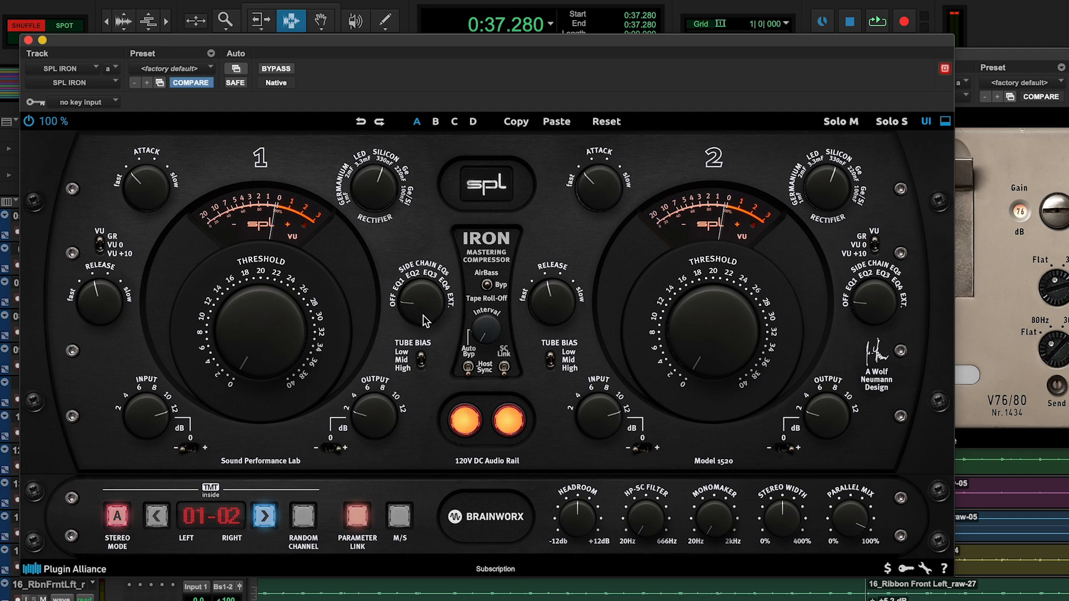
{"action": "left_click_drag", "start_coordinate": [426, 322], "coordinate": [455, 245]}
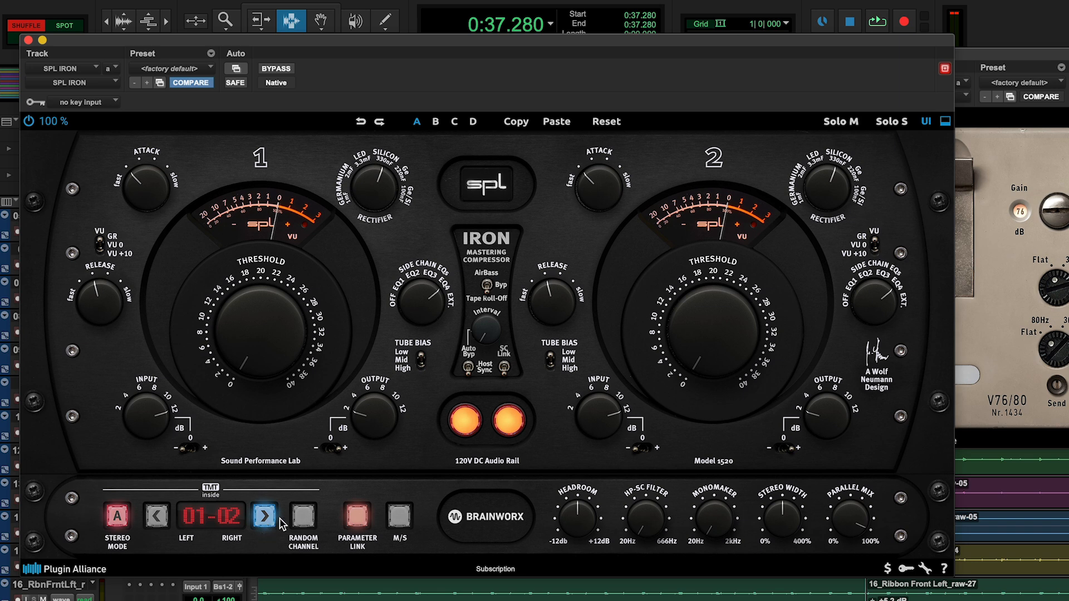
Step: Toggle M/S on and off, then raise the Monomaker and Stereo Width and lower the Parallel Mix to around half
{"action": "left_click", "coordinate": [400, 516]}
{"action": "left_click", "coordinate": [400, 516]}
{"action": "left_click_drag", "start_coordinate": [577, 519], "coordinate": [638, 516]}
{"action": "left_click_drag", "start_coordinate": [705, 519], "coordinate": [718, 492]}
{"action": "left_click_drag", "start_coordinate": [778, 511], "coordinate": [778, 506]}
{"action": "left_click_drag", "start_coordinate": [851, 526], "coordinate": [844, 570]}
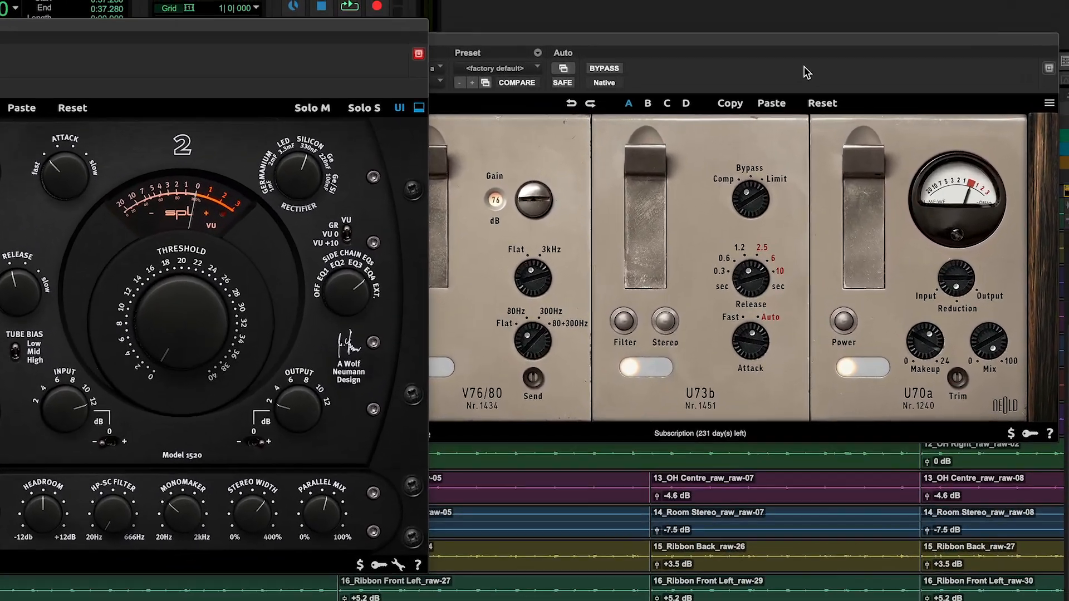
Step: In the NEOLD V76U73, sweep the preamp gain to 58 dB and back to 76 dB, and set the low filter to 80+300Hz
{"action": "left_click", "coordinate": [901, 48]}
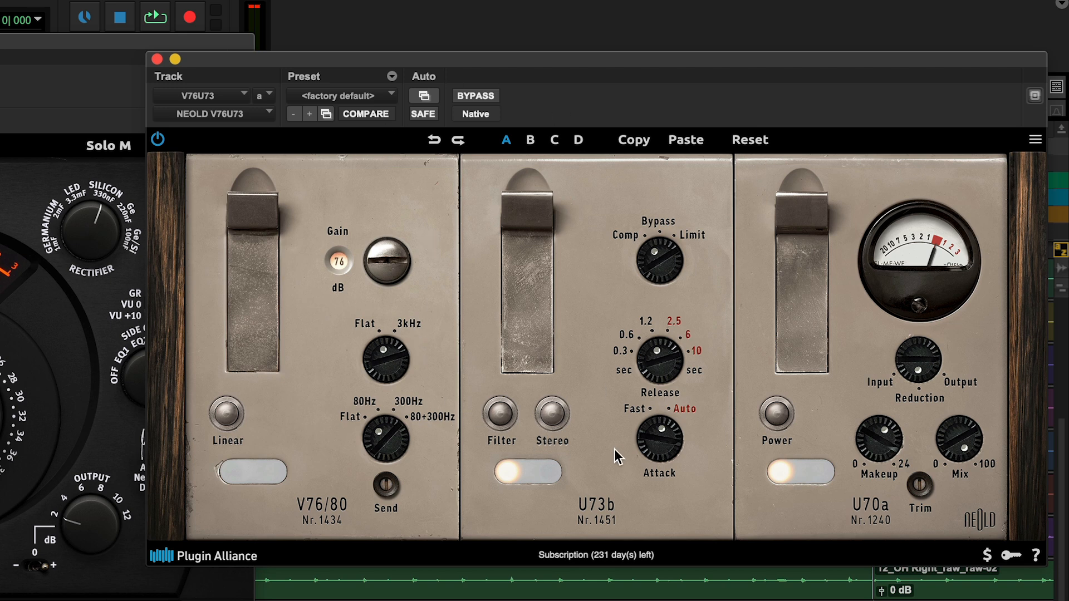
{"action": "left_click_drag", "start_coordinate": [373, 229], "coordinate": [369, 227]}
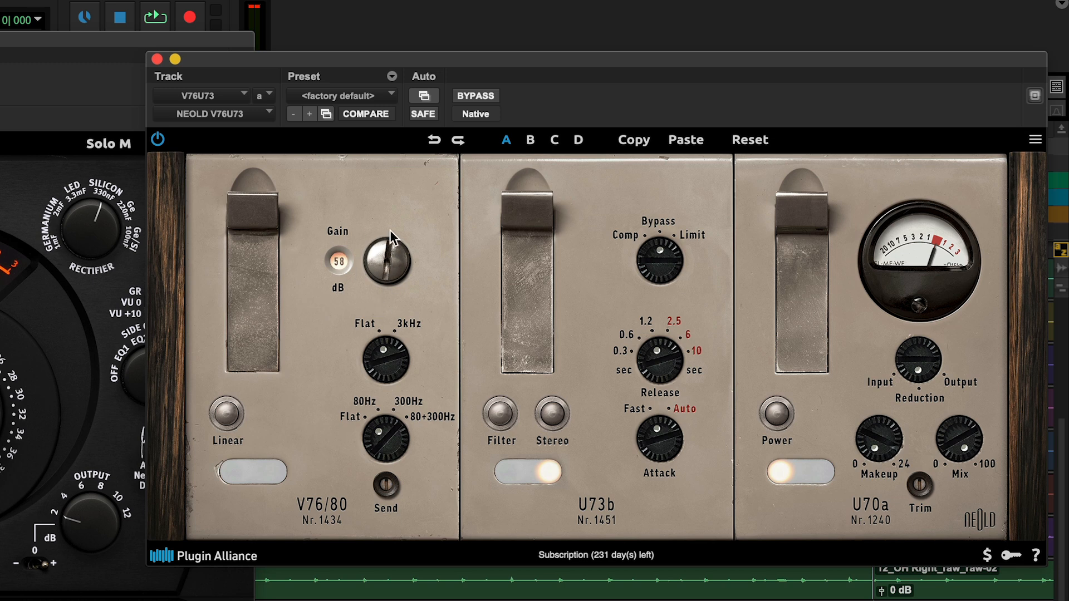
{"action": "left_click_drag", "start_coordinate": [389, 272], "coordinate": [389, 167]}
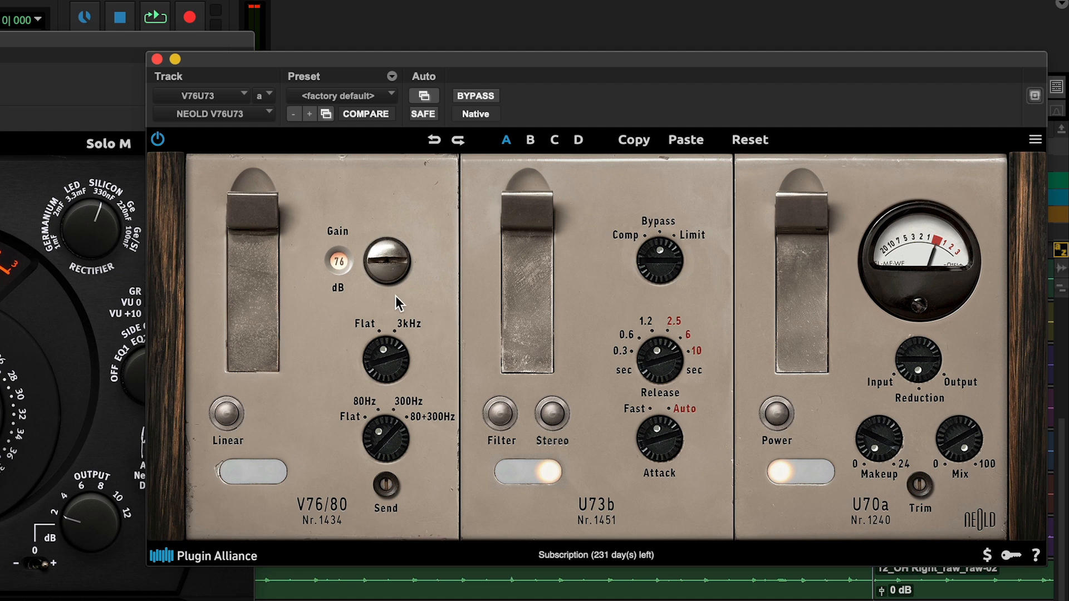
{"action": "left_click", "coordinate": [232, 417]}
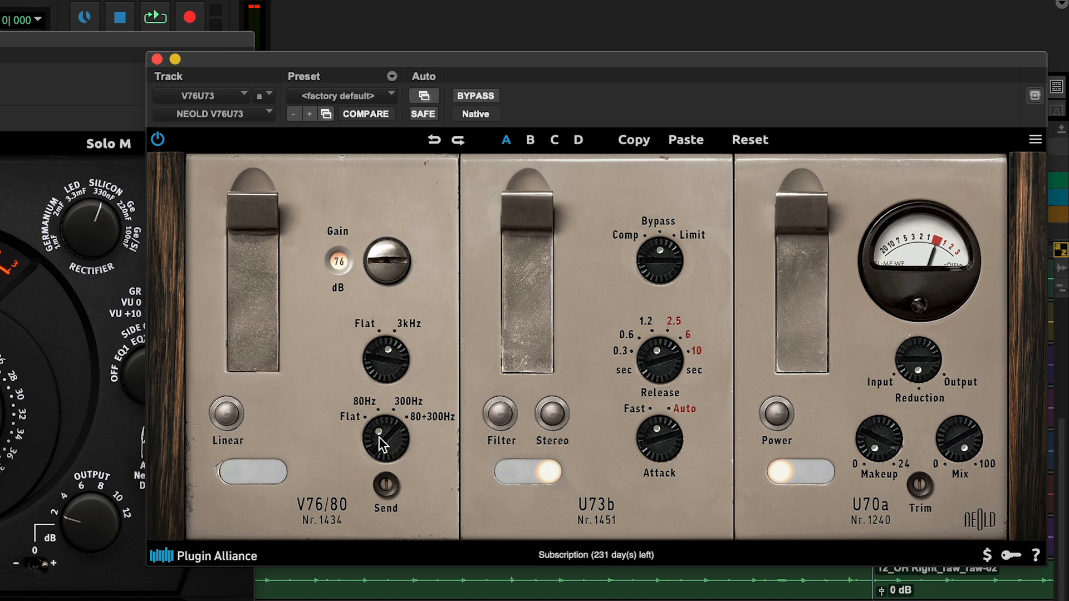
{"action": "left_click_drag", "start_coordinate": [380, 443], "coordinate": [365, 444]}
Step: Set the U73b section to Limit and sweep its release to a longer time
{"action": "left_click_drag", "start_coordinate": [663, 255], "coordinate": [671, 119]}
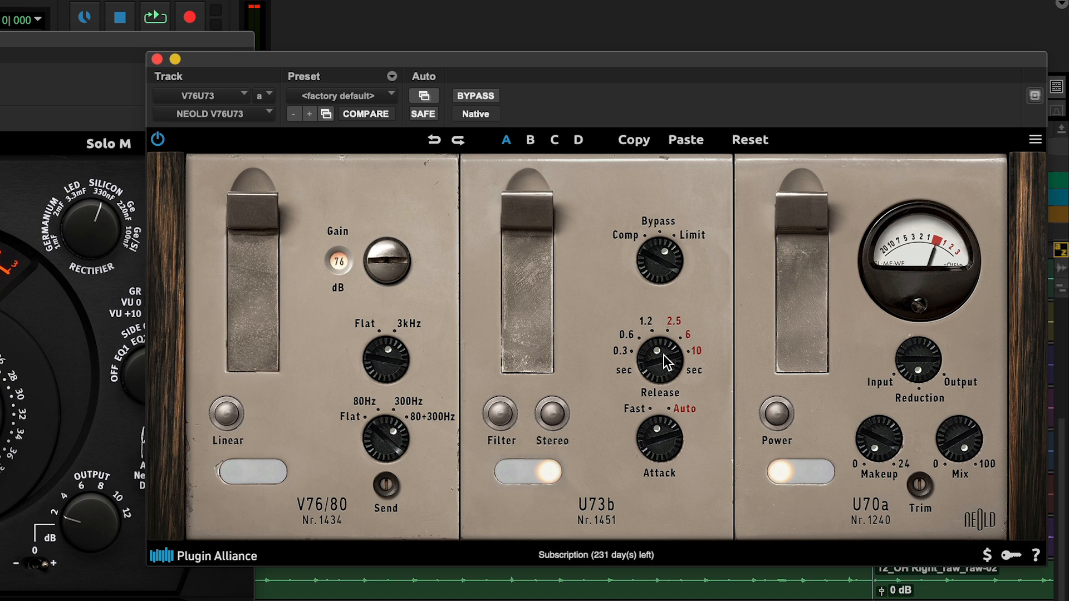
{"action": "left_click_drag", "start_coordinate": [662, 356], "coordinate": [644, 404]}
{"action": "left_click_drag", "start_coordinate": [656, 379], "coordinate": [684, 182]}
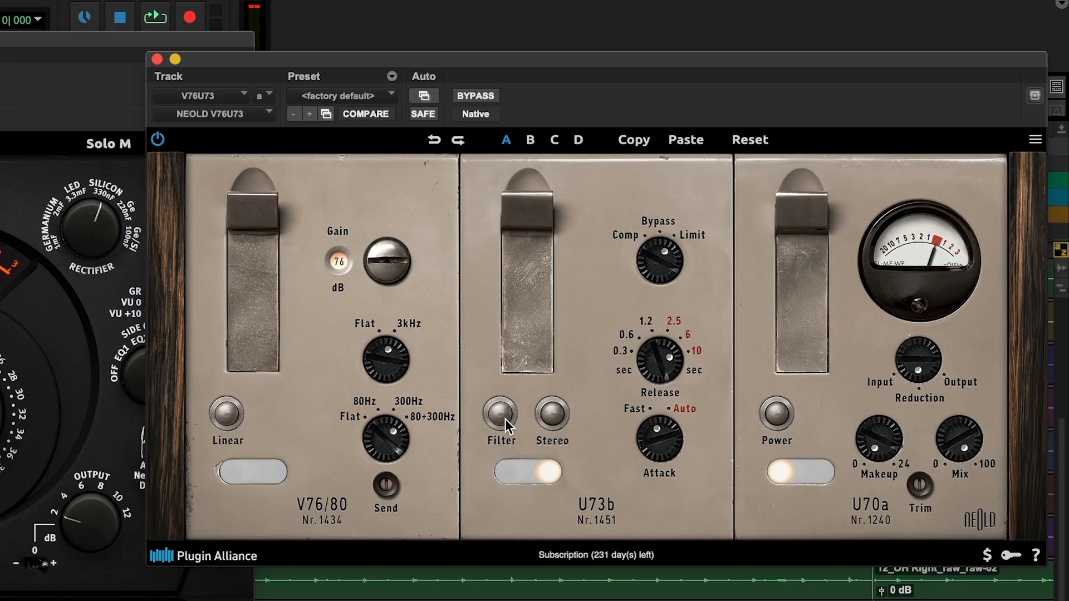
Step: Toggle the Filter, Stereo and Power switches on the NEOLD V76U73 and back, and try out the Attack control
{"action": "left_click", "coordinate": [501, 413]}
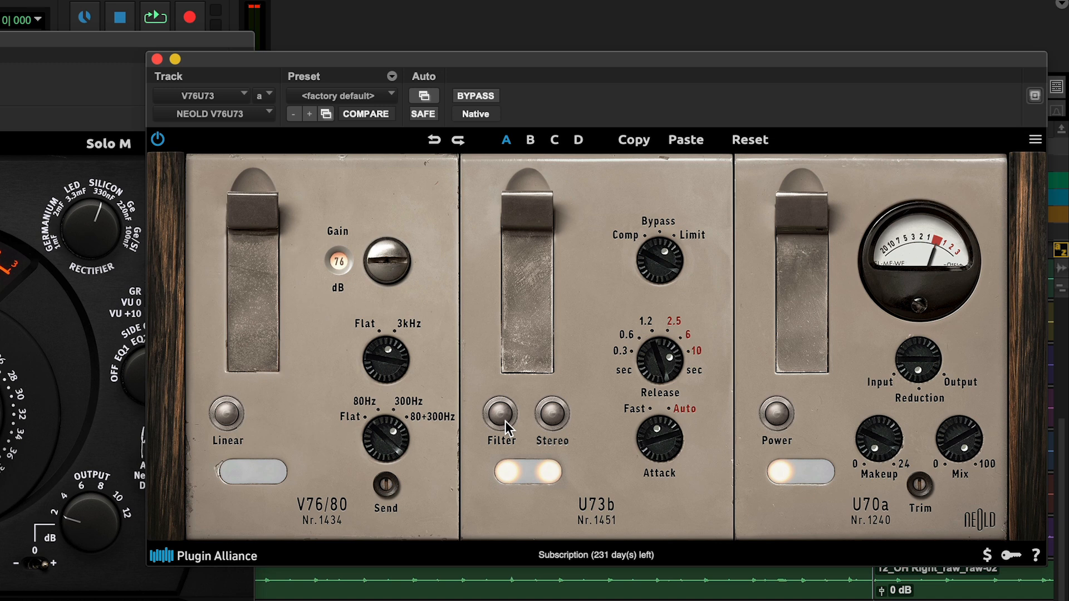
{"action": "left_click", "coordinate": [506, 421]}
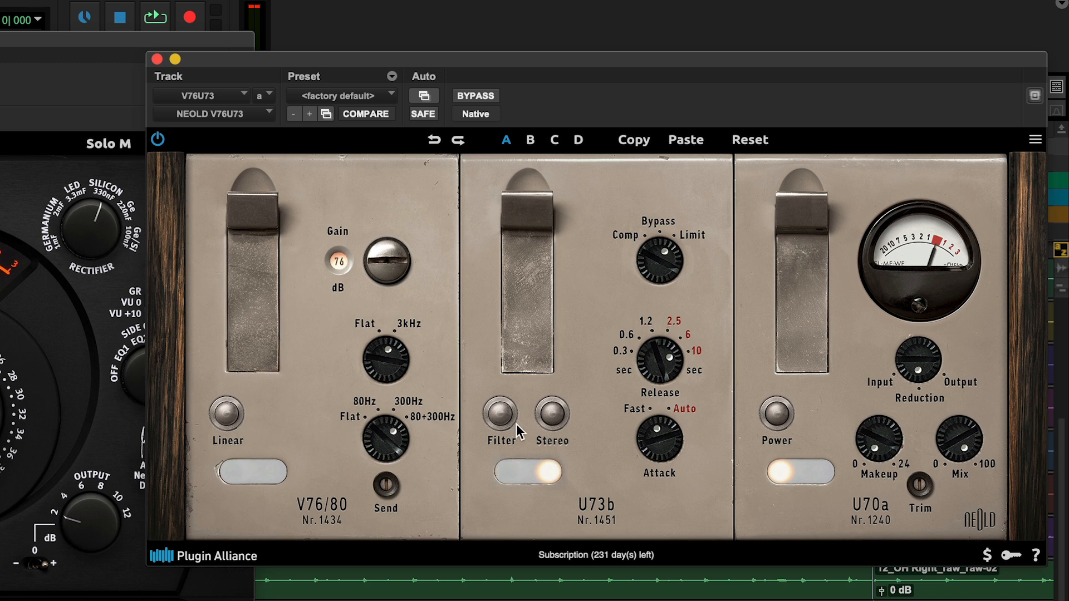
{"action": "left_click", "coordinate": [553, 414]}
{"action": "left_click", "coordinate": [554, 415]}
{"action": "left_click", "coordinate": [776, 414]}
{"action": "left_click", "coordinate": [777, 415]}
{"action": "left_click_drag", "start_coordinate": [667, 451], "coordinate": [664, 279]}
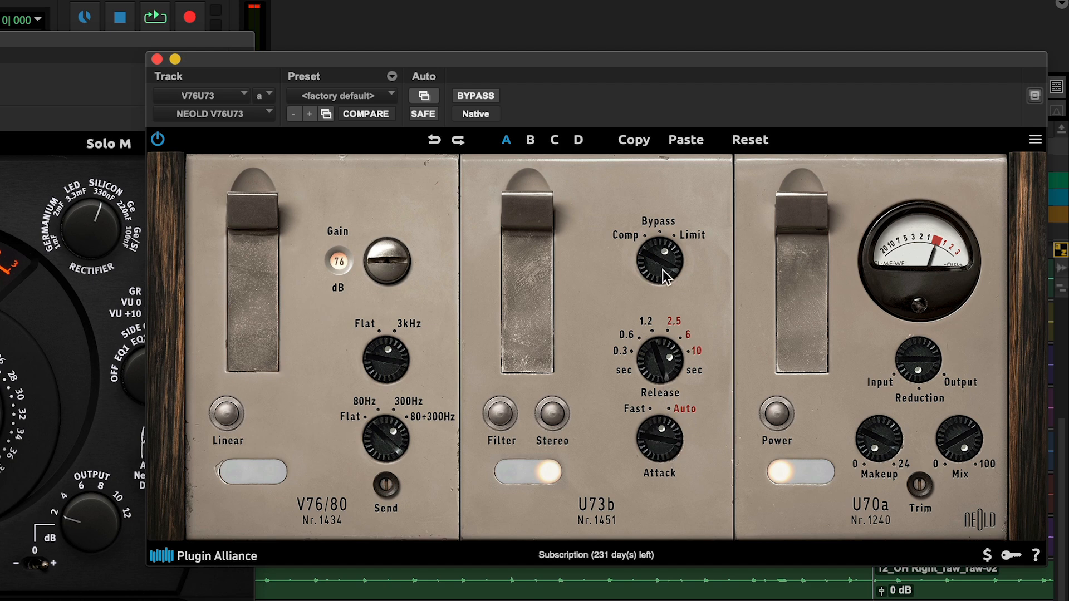
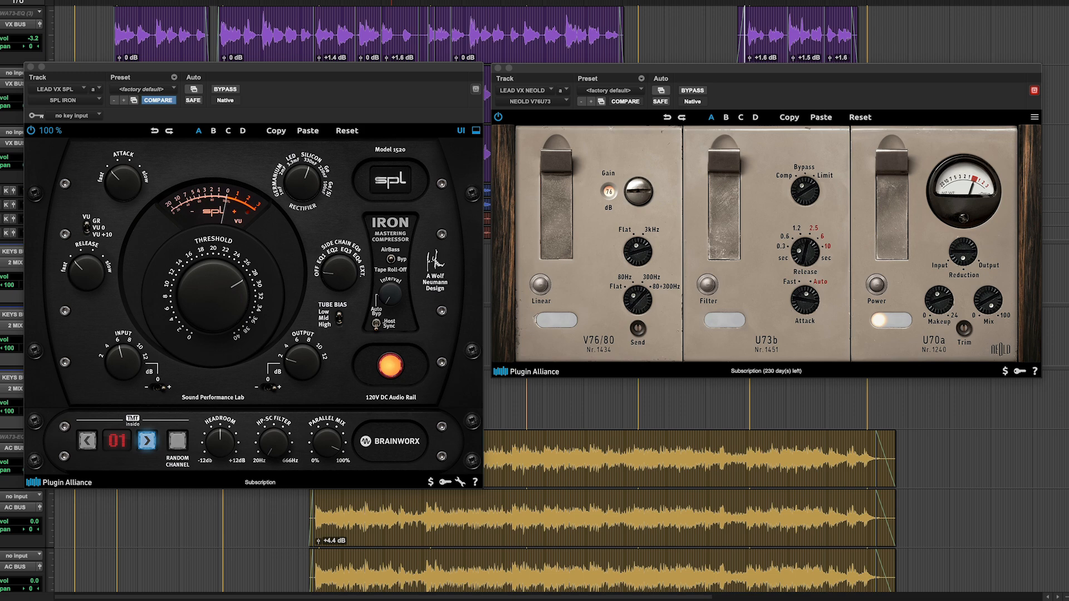
Step: Compare settings A, B and C of the NEOLD V76U73 on the lead vocal with each other and with the plugin bypassed
{"action": "left_click", "coordinate": [726, 120]}
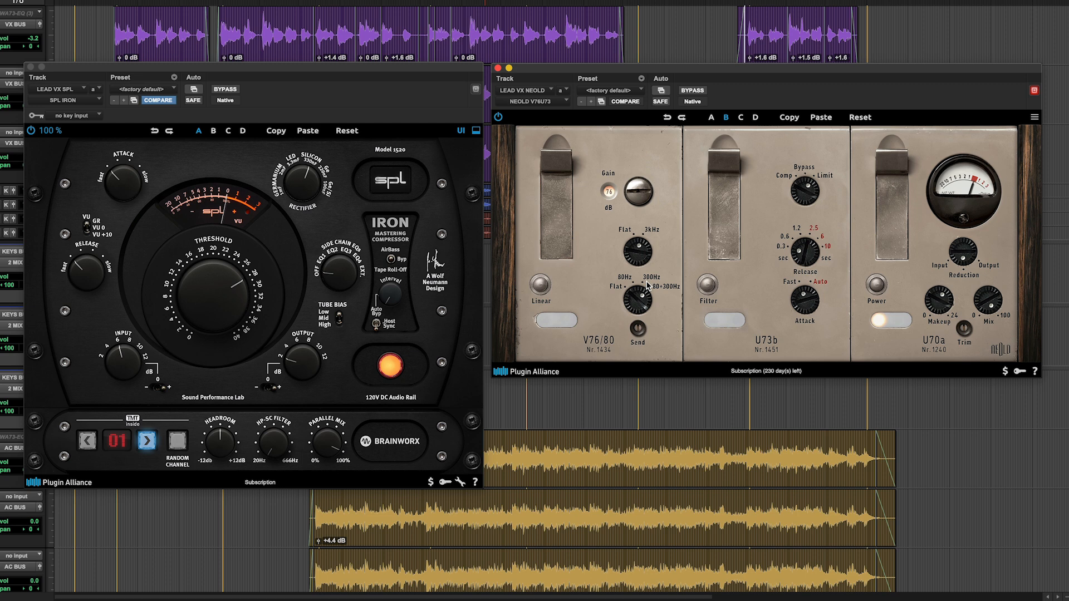
{"action": "left_click", "coordinate": [741, 117]}
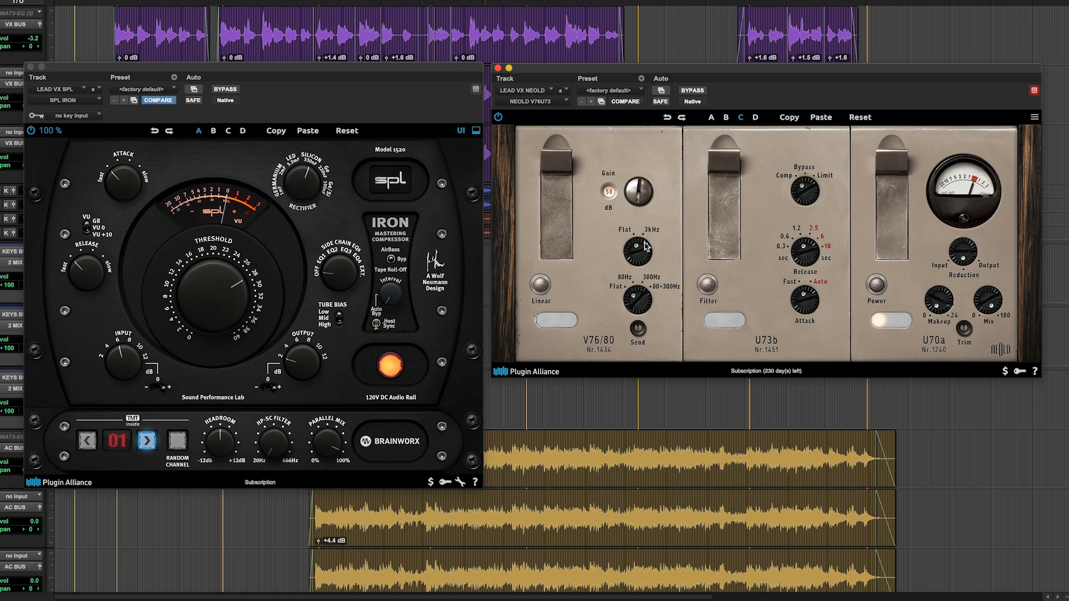
{"action": "left_click", "coordinate": [692, 90]}
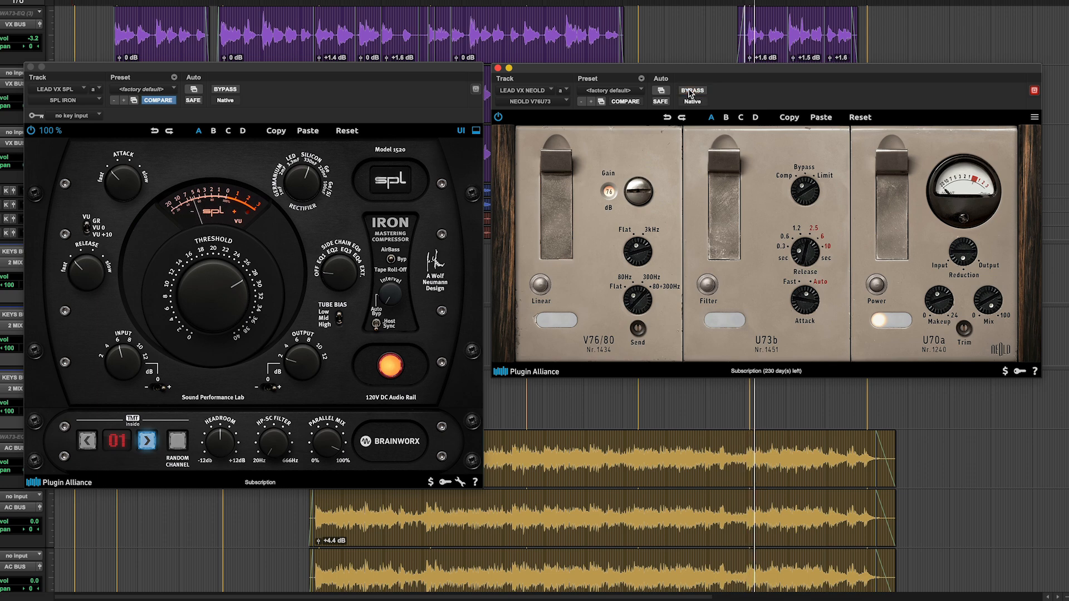
{"action": "left_click", "coordinate": [725, 118]}
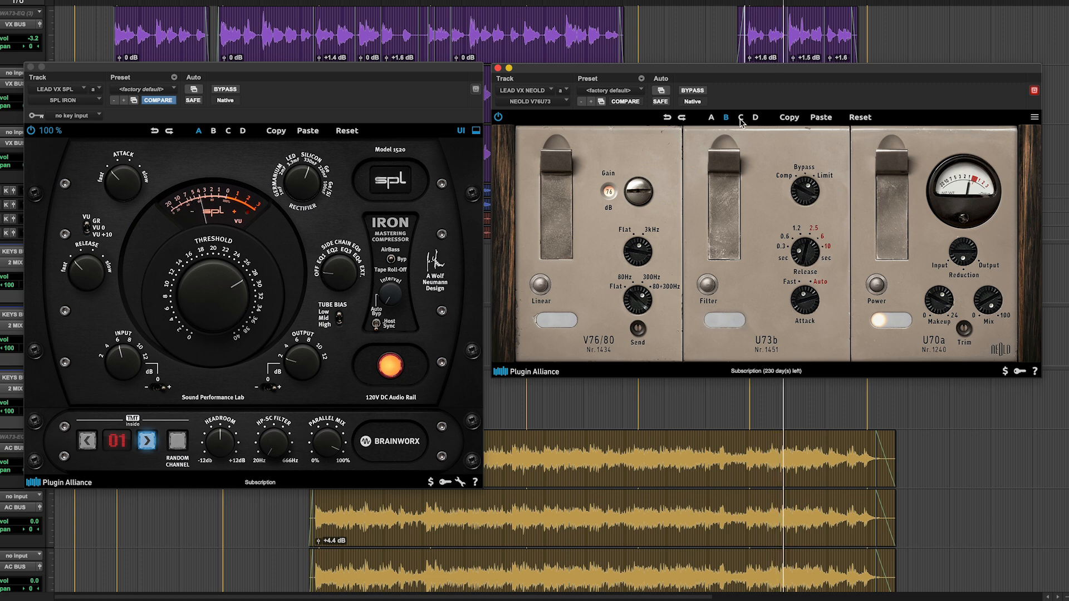
{"action": "left_click", "coordinate": [740, 119]}
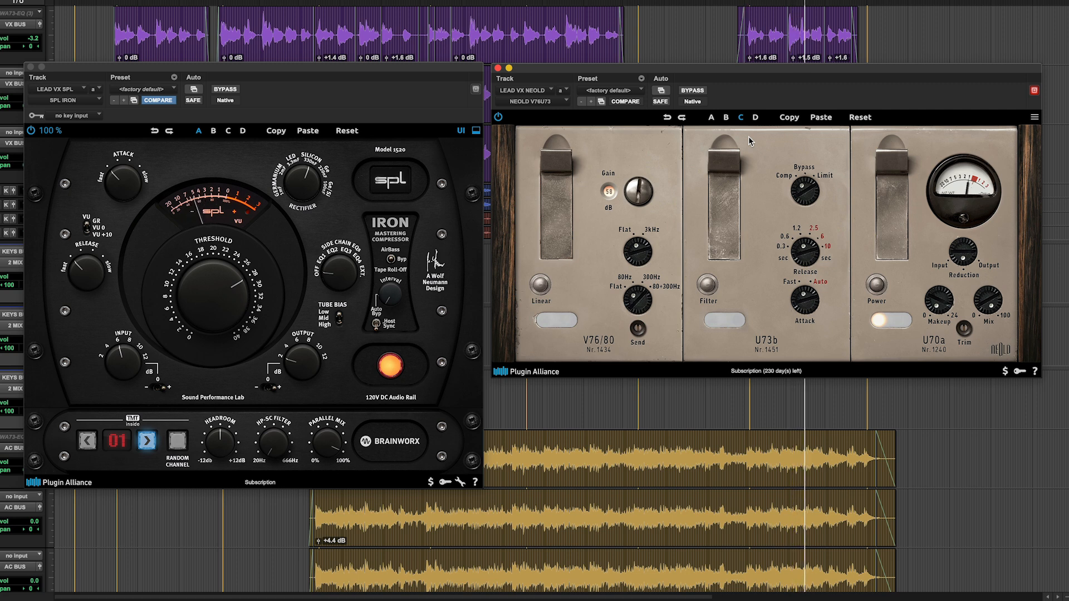
{"action": "left_click", "coordinate": [711, 117]}
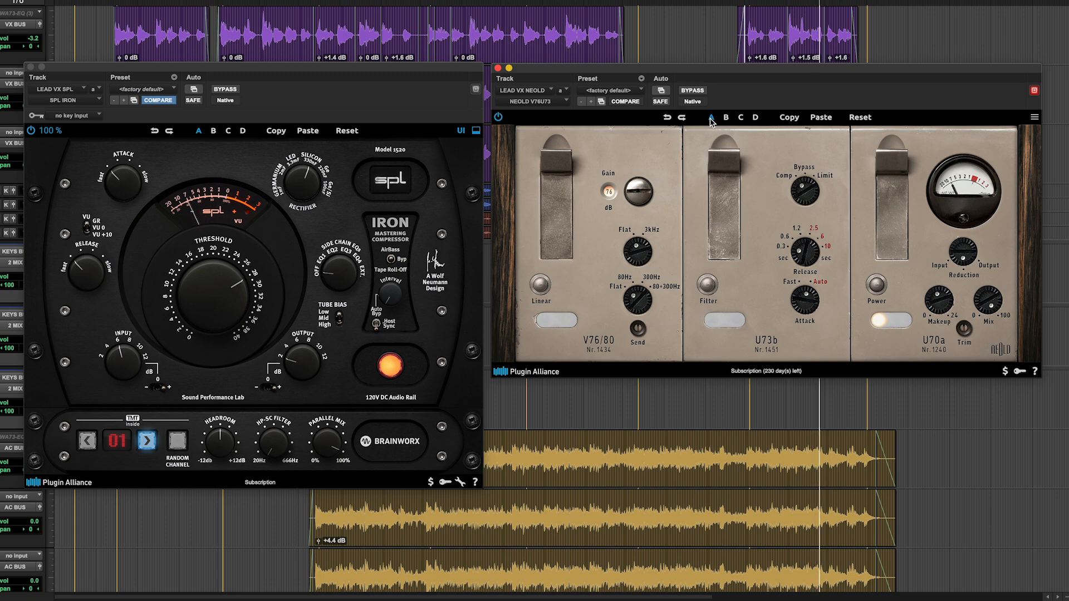
{"action": "left_click", "coordinate": [693, 90]}
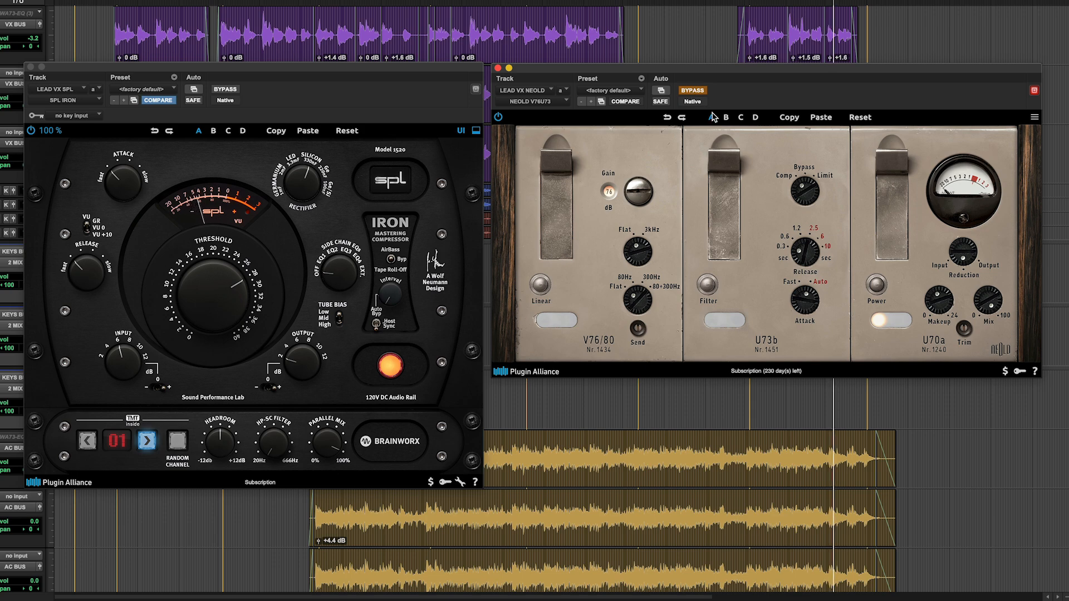
{"action": "left_click", "coordinate": [693, 90]}
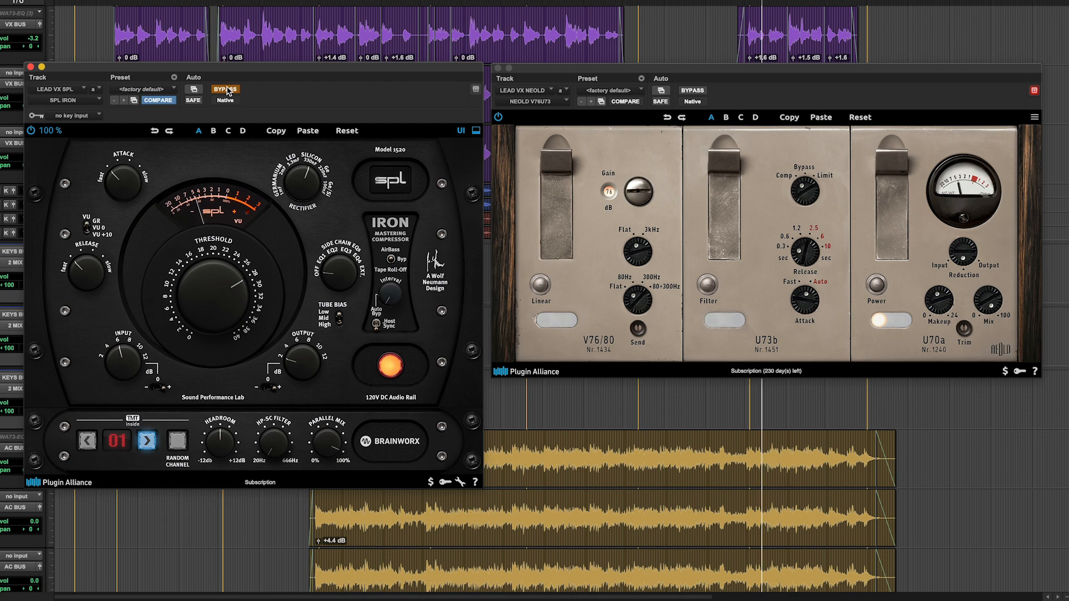
Step: Take the lead vocal's SPL IRON out of bypass and switch it to setting C
{"action": "left_click", "coordinate": [225, 89]}
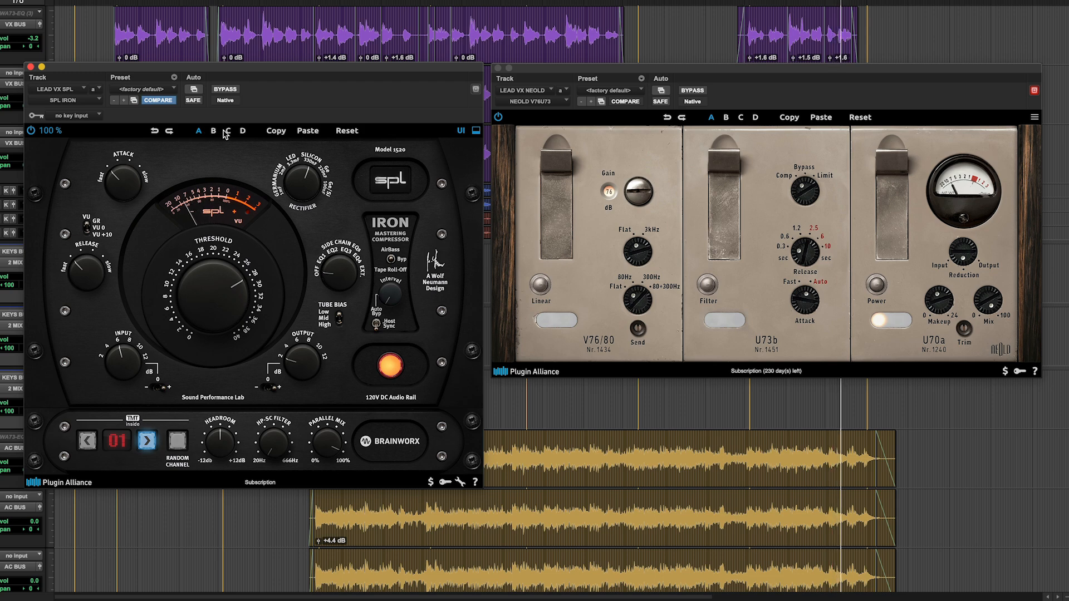
{"action": "left_click", "coordinate": [225, 132]}
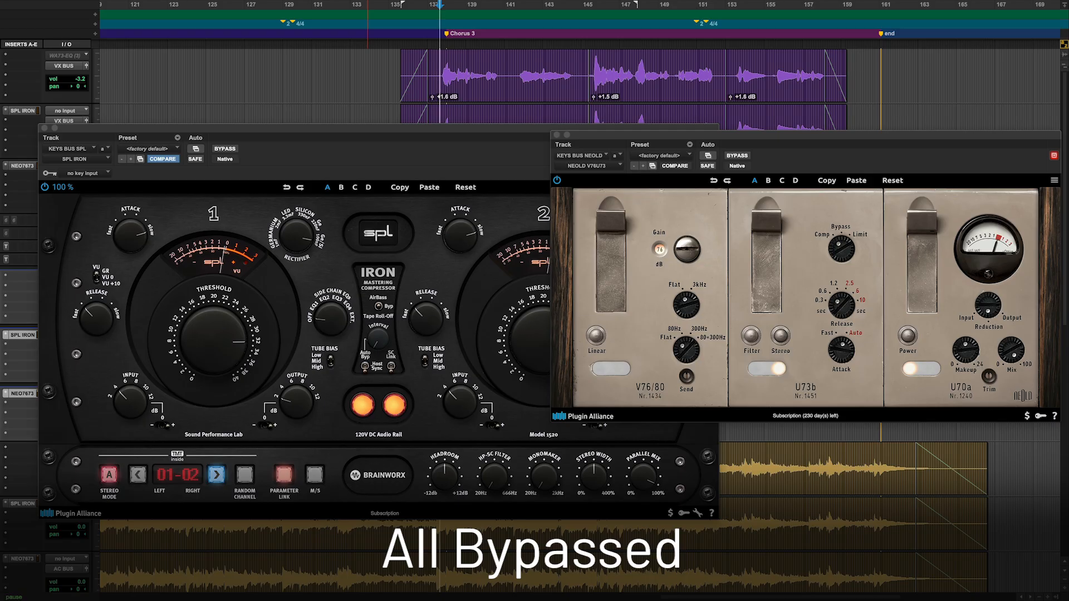
Step: Play Chorus 3 to compare the keys bus bypassed, through the SPL IRON, and through settings A and B of the NEOLD V76U73
{"action": "key", "text": "space"}
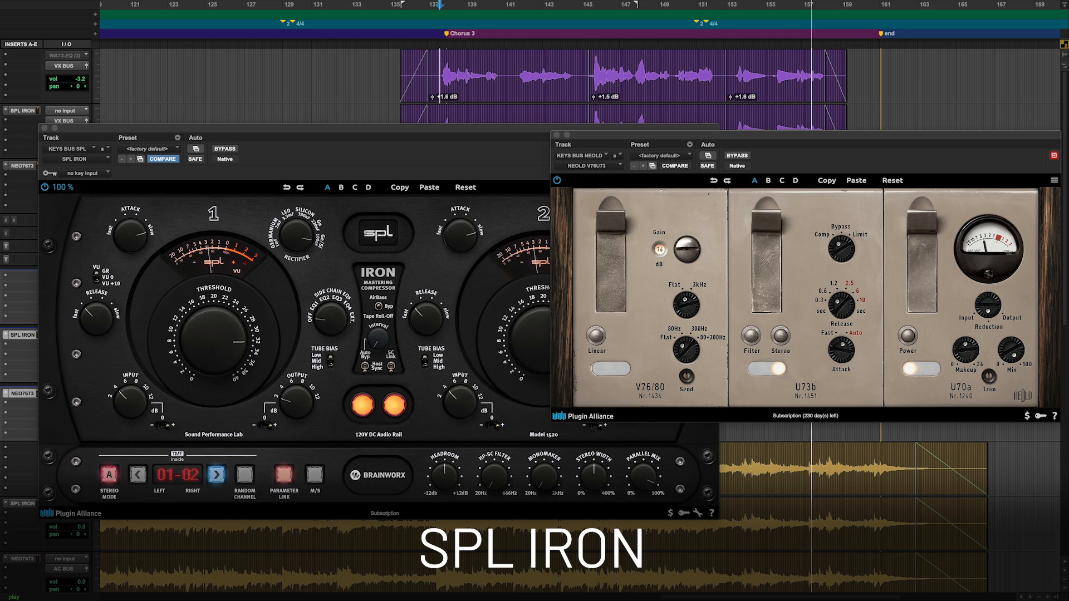
{"action": "key", "text": "space"}
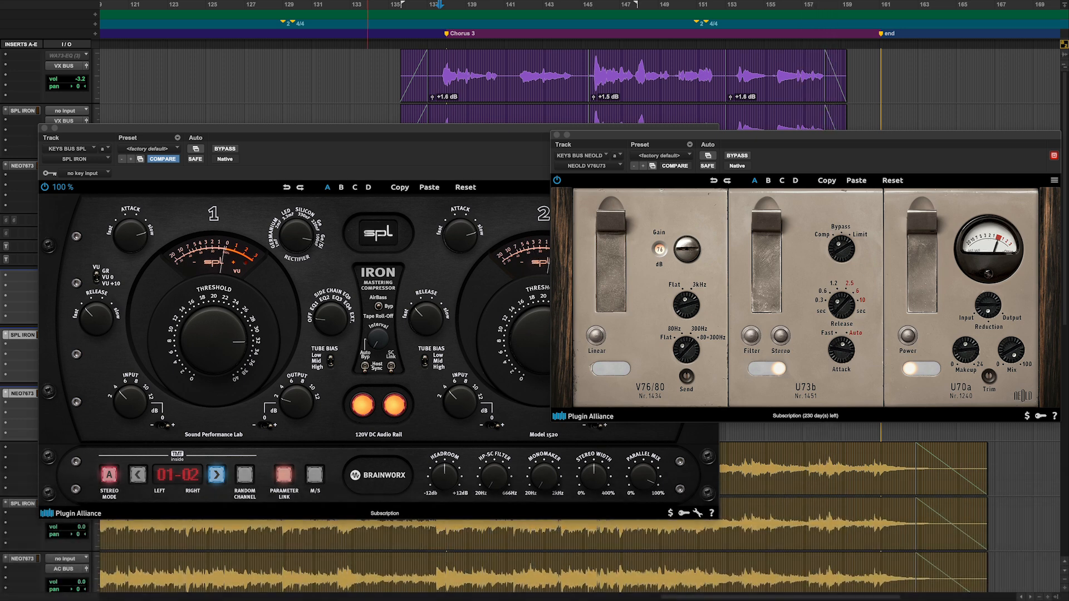
{"action": "key", "text": "space"}
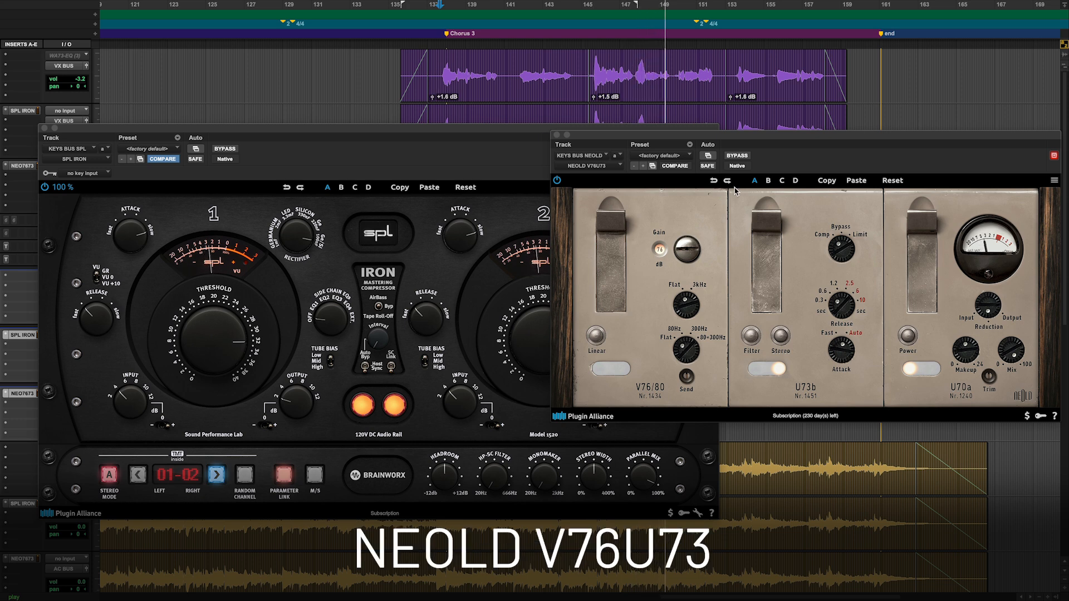
{"action": "left_click", "coordinate": [767, 182]}
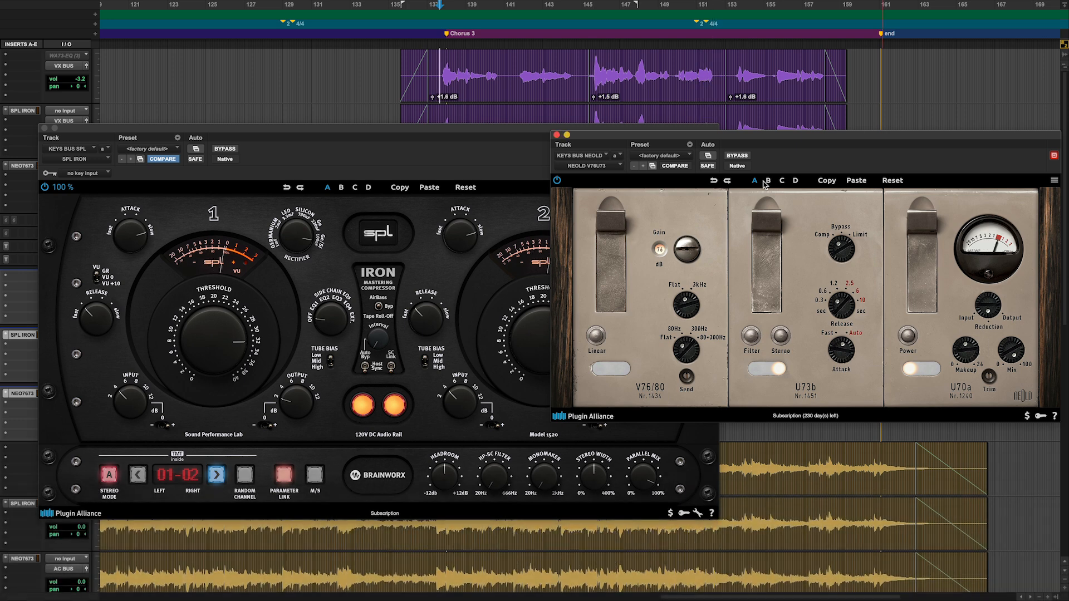
{"action": "key", "text": "space"}
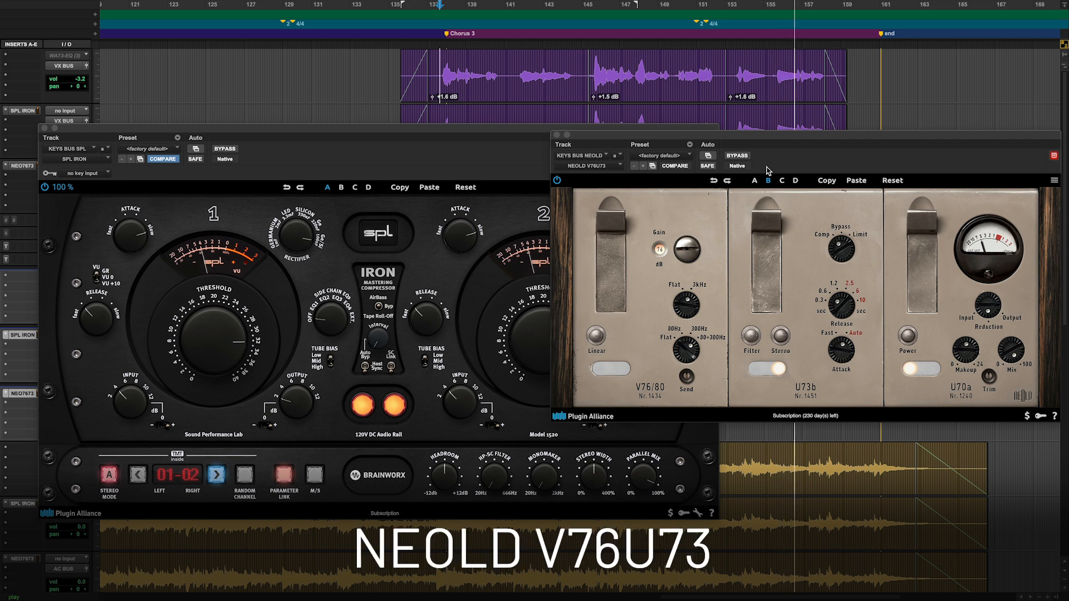
{"action": "left_click", "coordinate": [755, 181]}
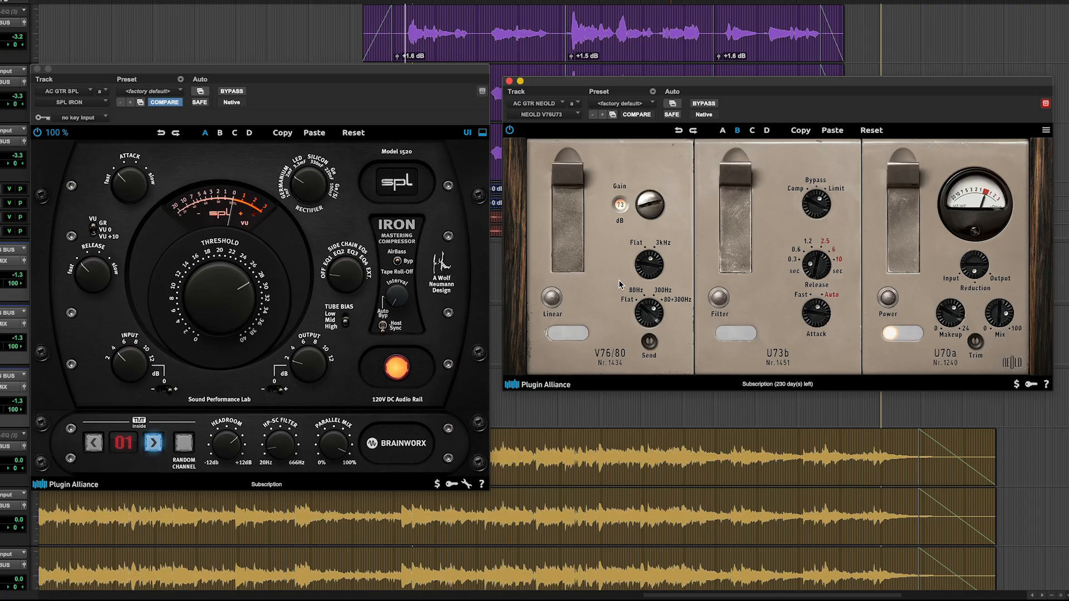
Step: Play the acoustic guitar from the start of the +1.5 dB vocal clip, comparing settings A and B of its NEOLD V76U73
{"action": "left_click", "coordinate": [723, 131]}
{"action": "left_click", "coordinate": [570, 56]}
{"action": "key", "text": "space"}
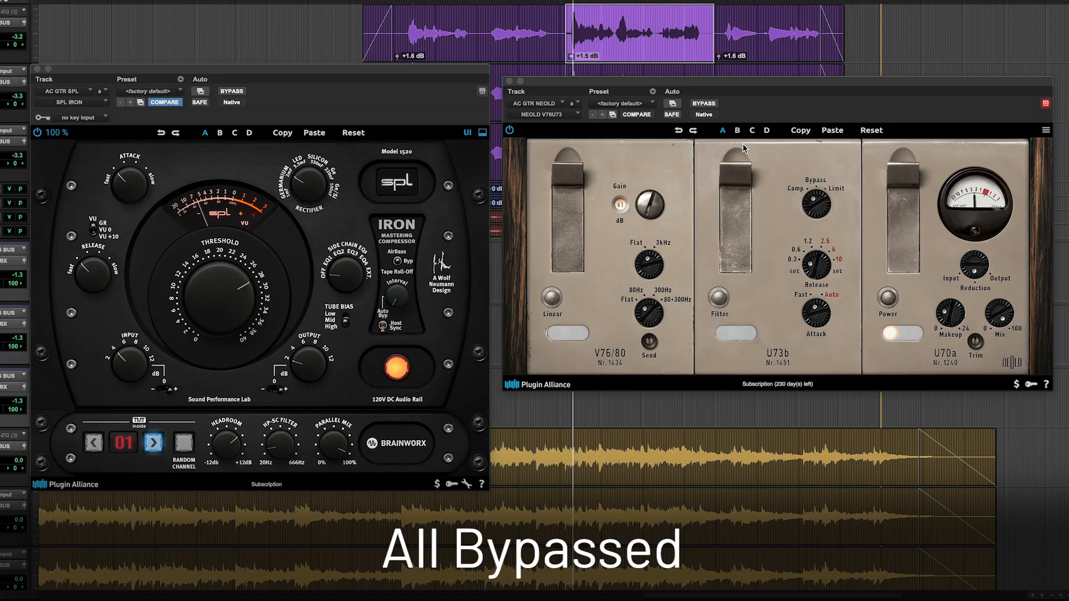
{"action": "left_click", "coordinate": [737, 130]}
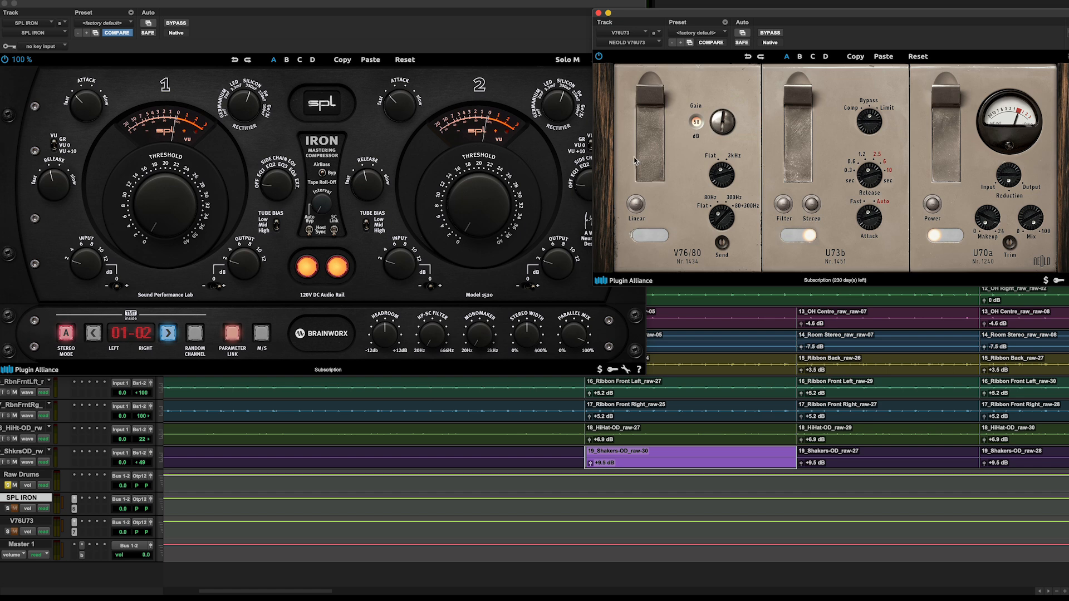
Step: Step the drums' SPL IRON and NEOLD V76U73 through settings B and C to show their control positions
{"action": "left_click", "coordinate": [286, 61]}
{"action": "left_click", "coordinate": [800, 57]}
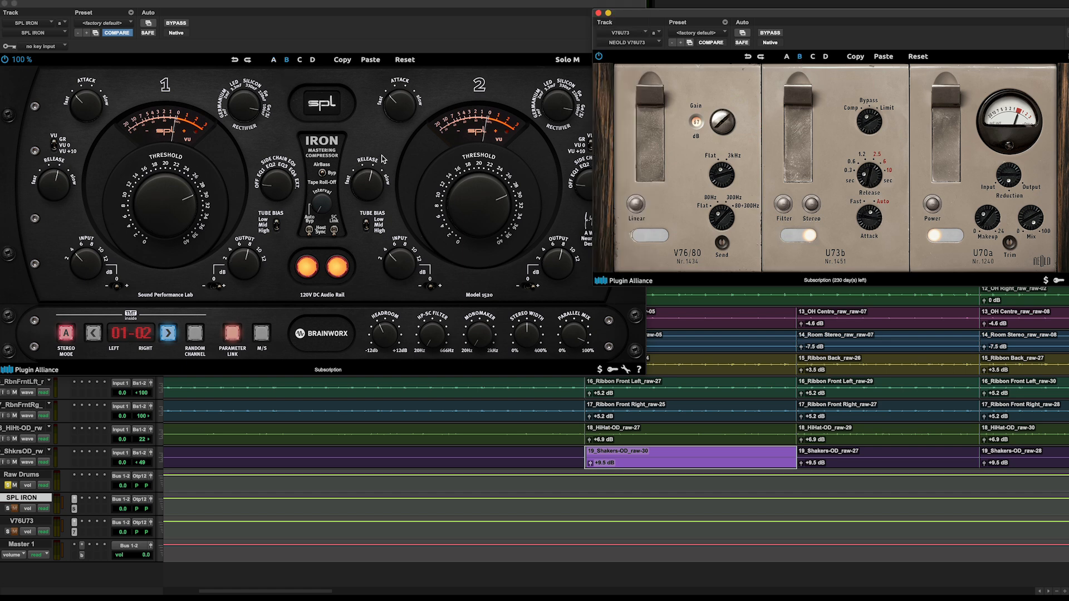
{"action": "left_click", "coordinate": [300, 61]}
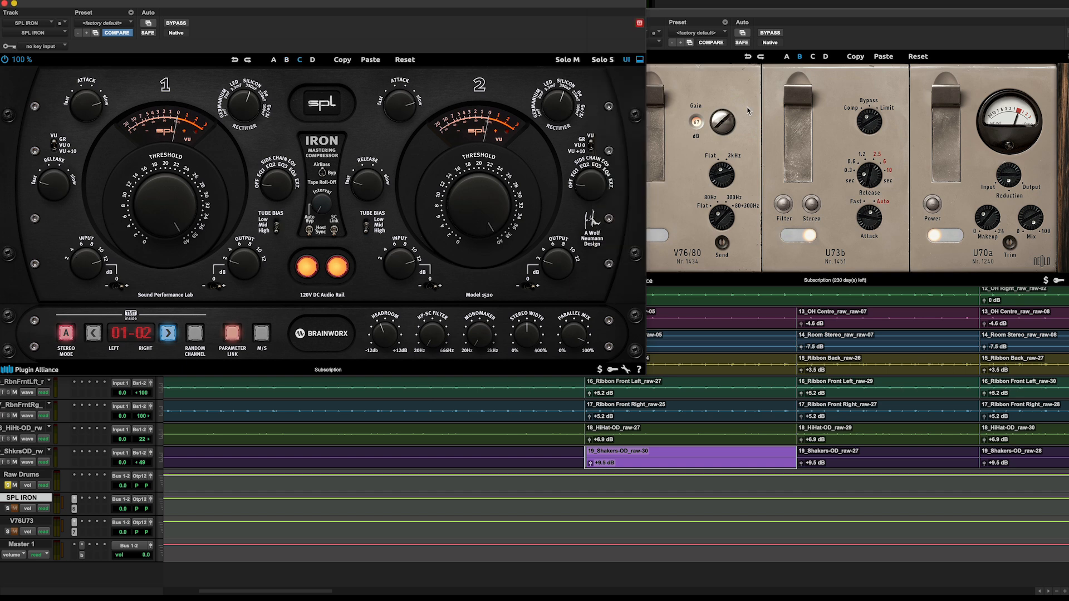
{"action": "left_click", "coordinate": [812, 58]}
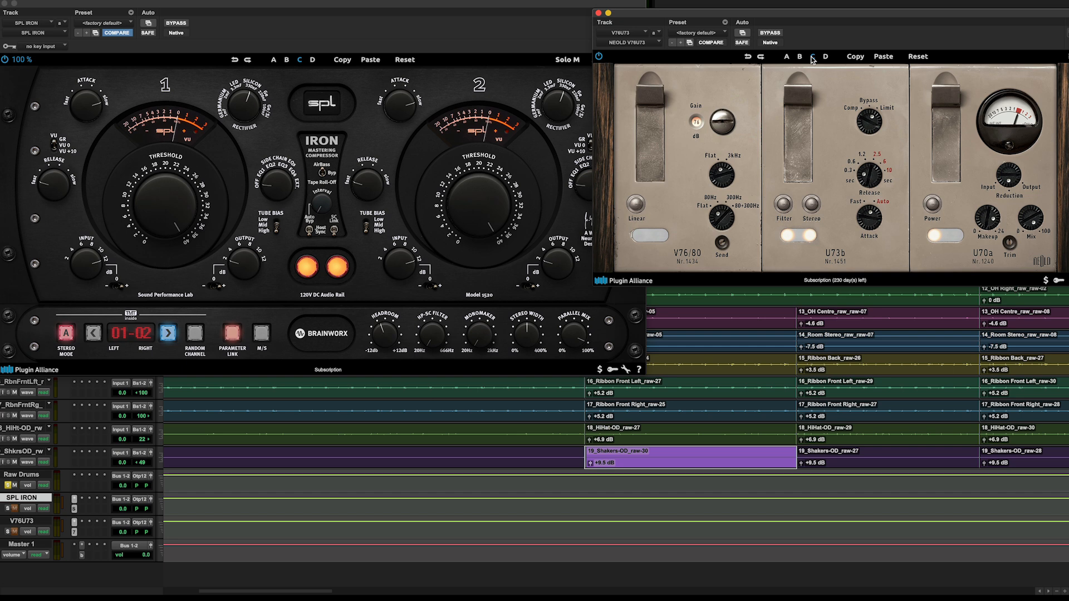
{"action": "left_click", "coordinate": [313, 60]}
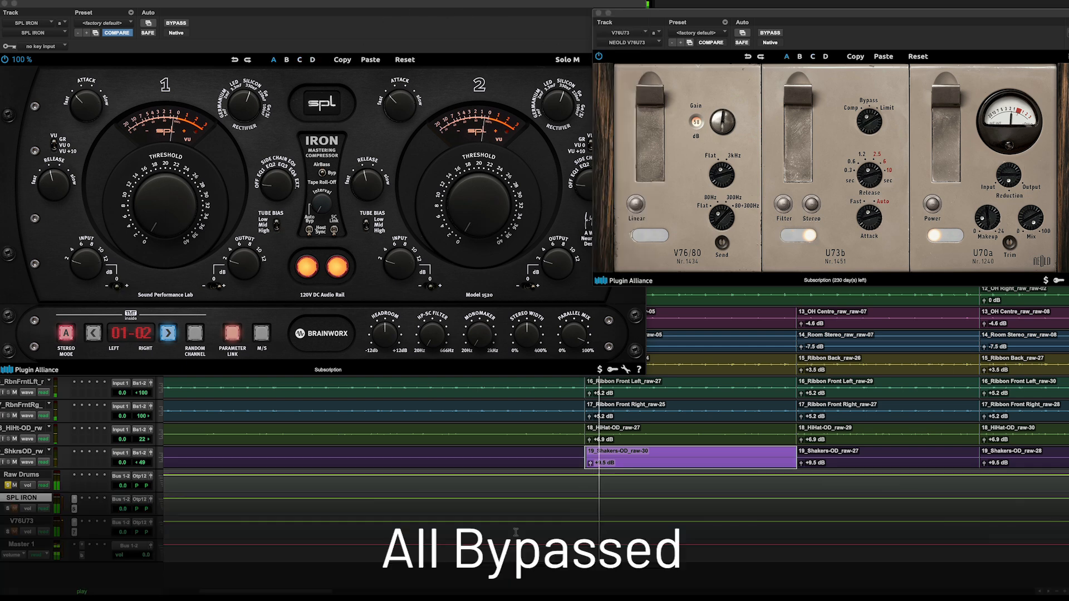
Step: Solo the SPL IRON, V76U73 and Raw Drums tracks in turn to compare setting A of both compressors with the unprocessed drums
{"action": "left_click", "coordinate": [8, 508]}
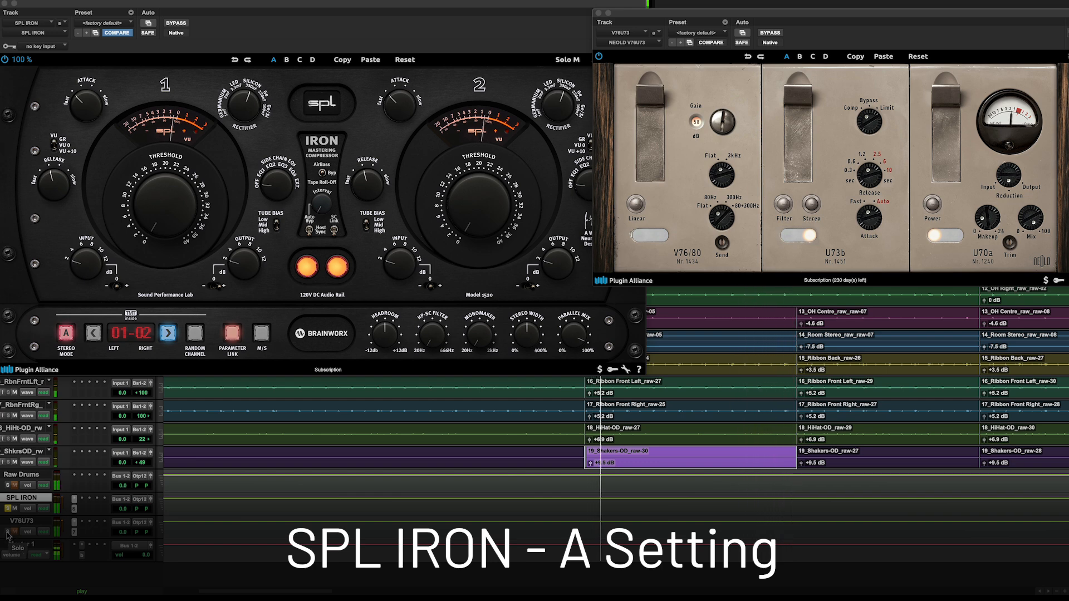
{"action": "left_click", "coordinate": [8, 532]}
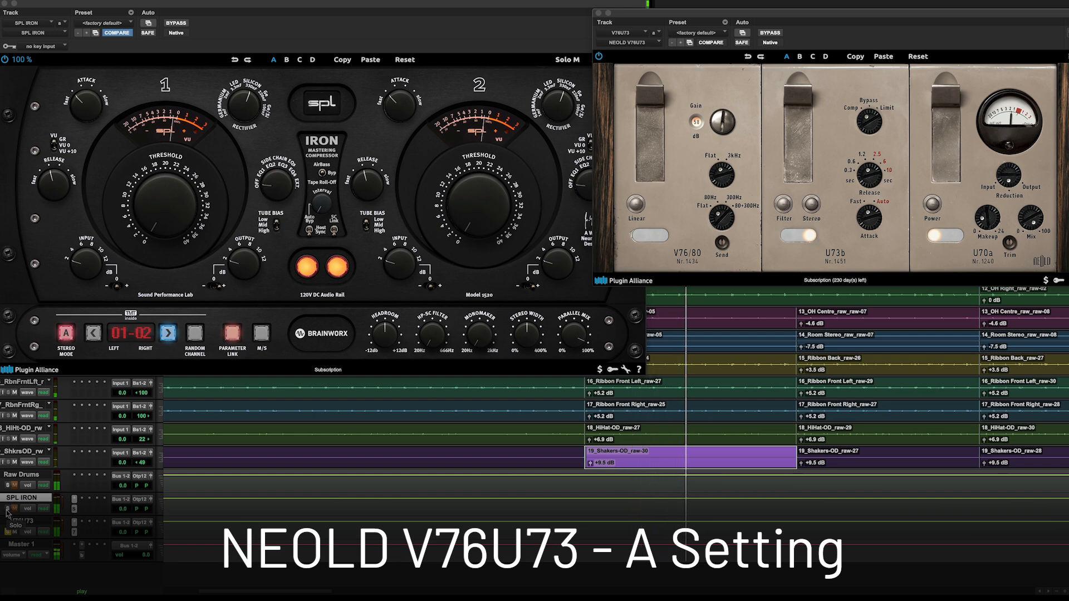
{"action": "left_click", "coordinate": [8, 508]}
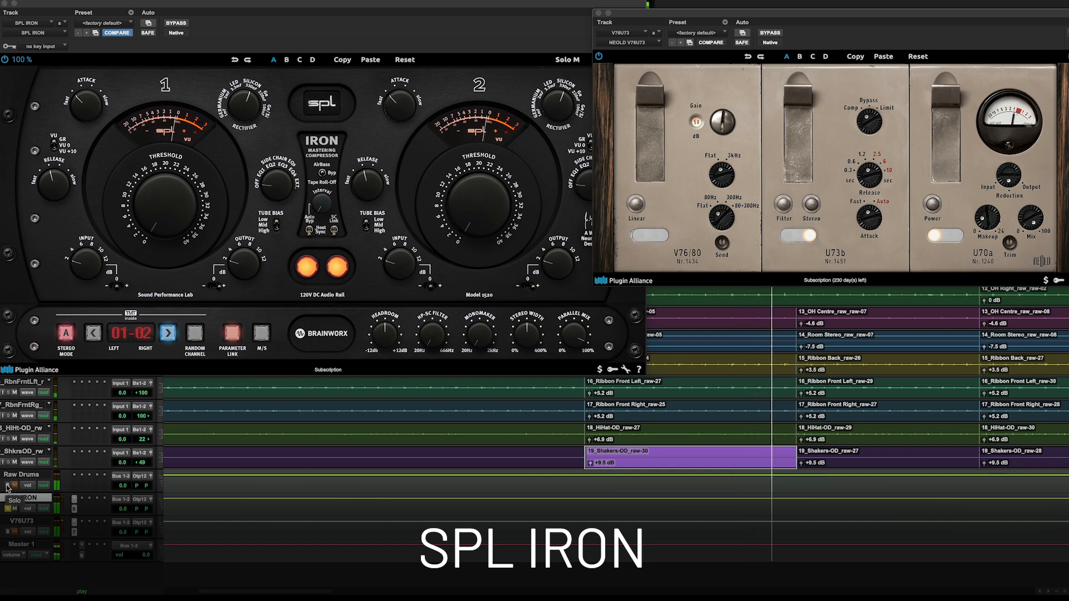
{"action": "left_click", "coordinate": [8, 486]}
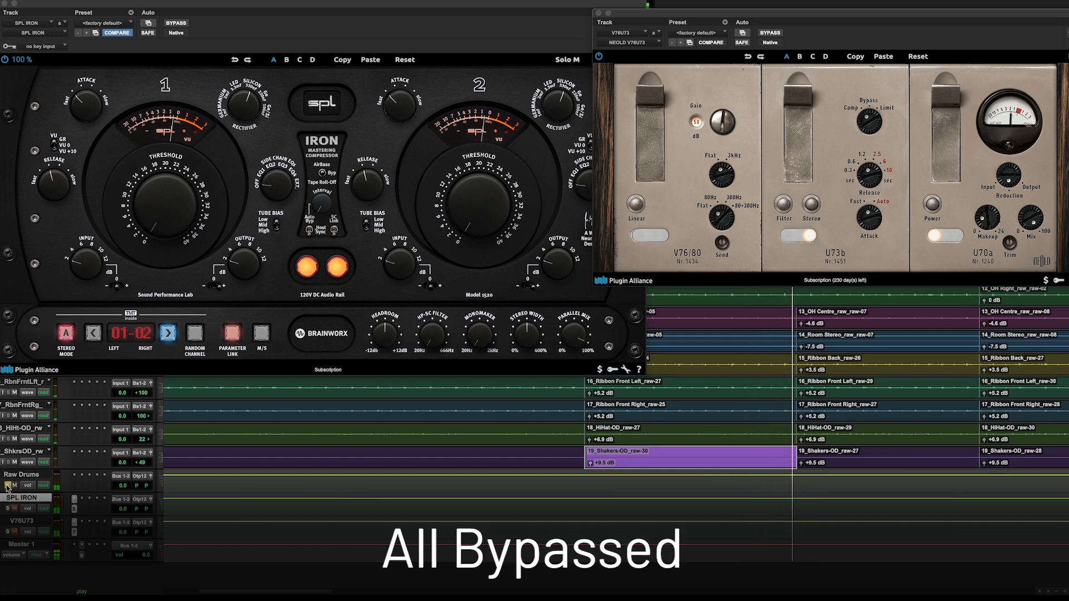
Step: Switch both drum compressors to setting B and compare the SPL IRON and V76U73 tracks with the raw drums by soloing each
{"action": "left_click", "coordinate": [285, 61]}
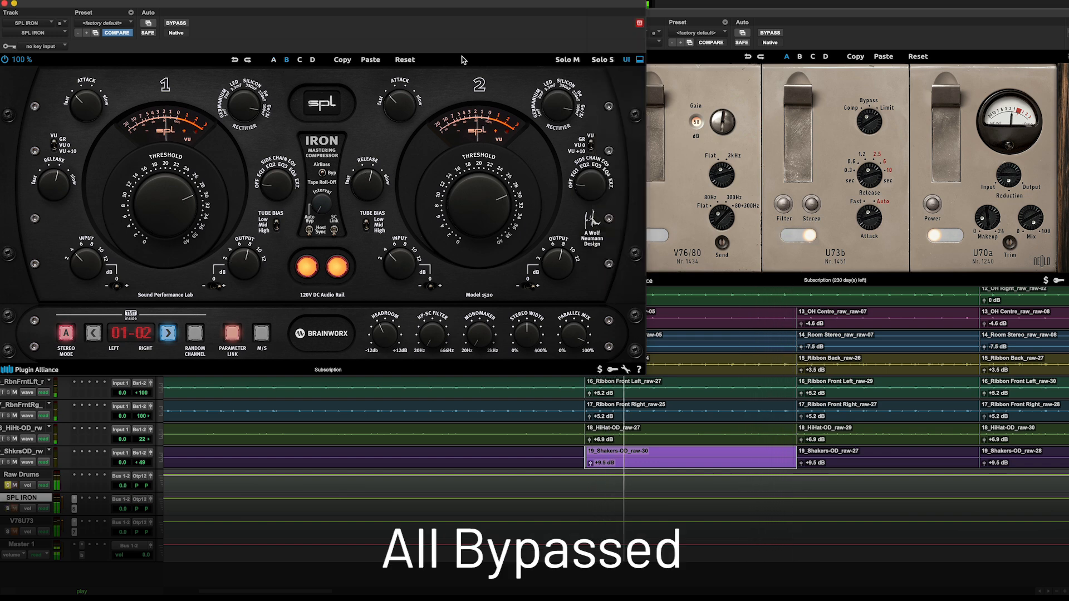
{"action": "left_click", "coordinate": [800, 56]}
{"action": "left_click", "coordinate": [8, 509]}
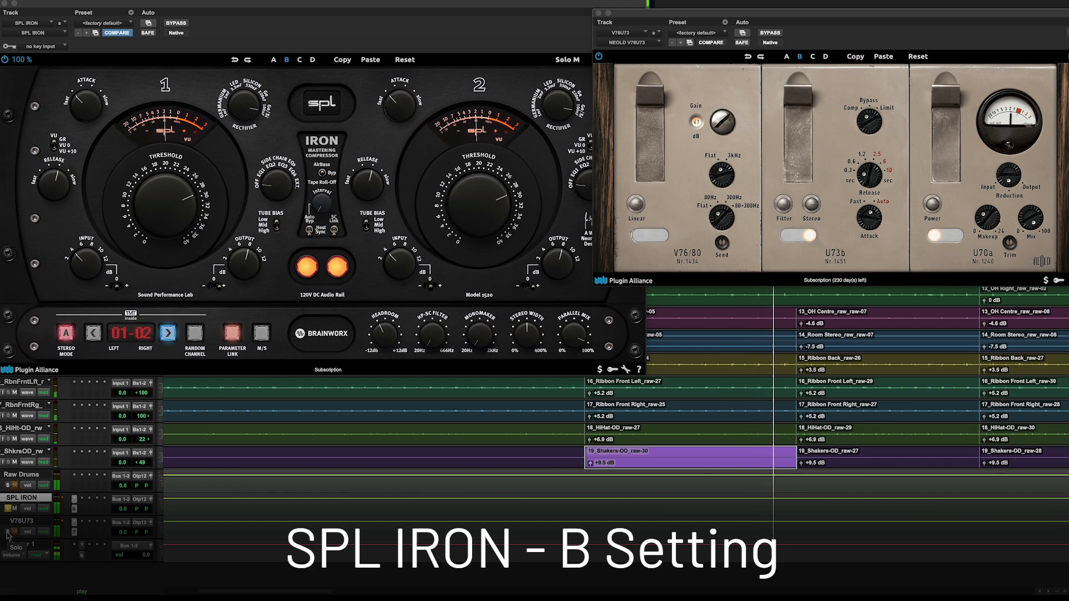
{"action": "left_click", "coordinate": [7, 531]}
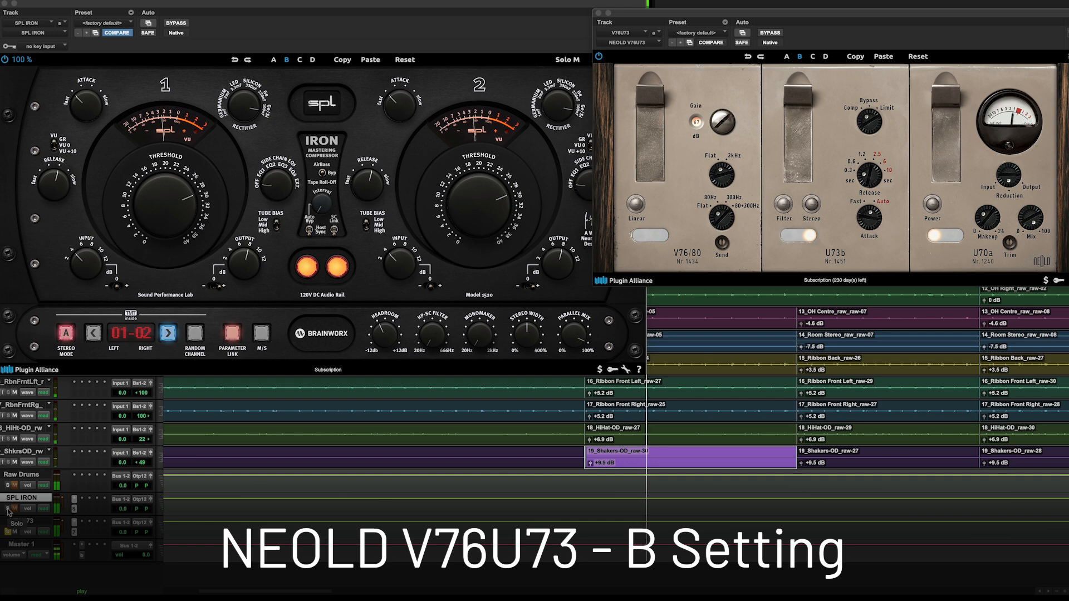
{"action": "left_click", "coordinate": [7, 485]}
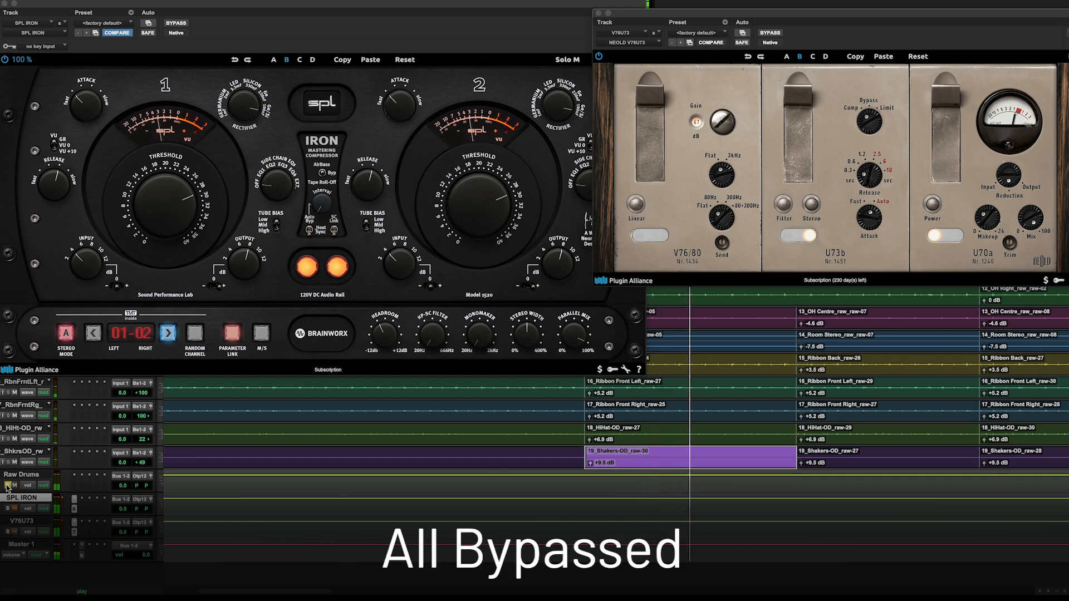
Step: Switch both drum compressors to setting C and alternate solo between the SPL IRON, V76U73 and Raw Drums tracks to compare them
{"action": "left_click", "coordinate": [557, 223]}
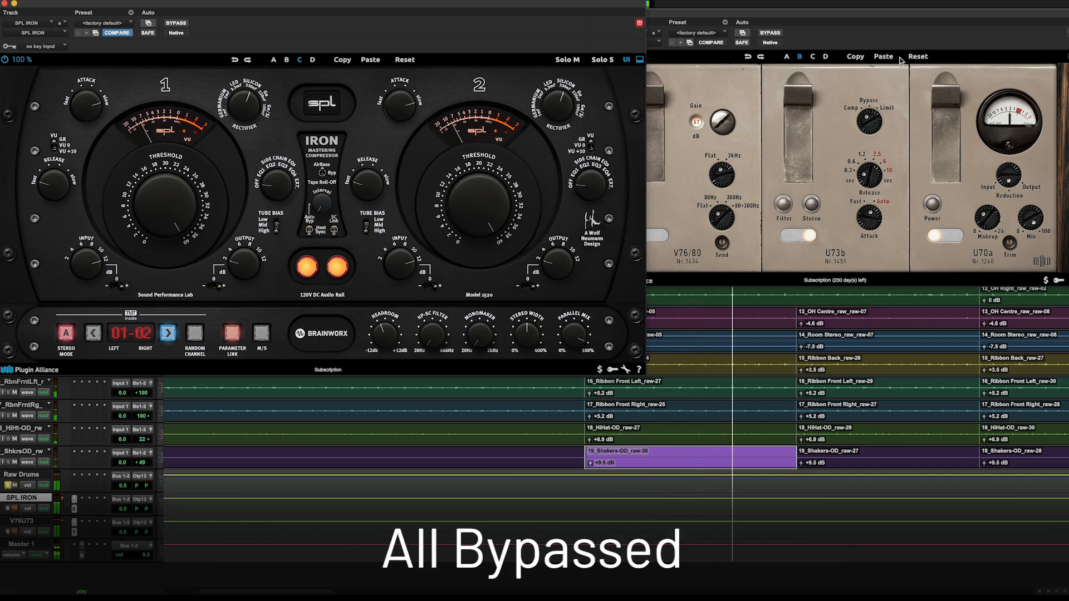
{"action": "left_click", "coordinate": [813, 57]}
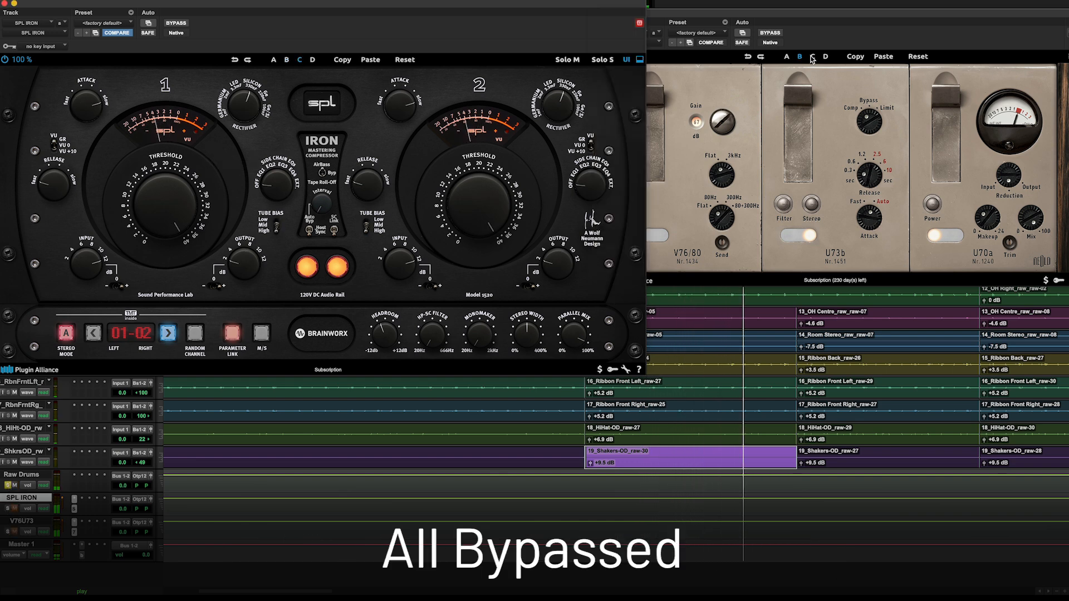
{"action": "left_click", "coordinate": [7, 508]}
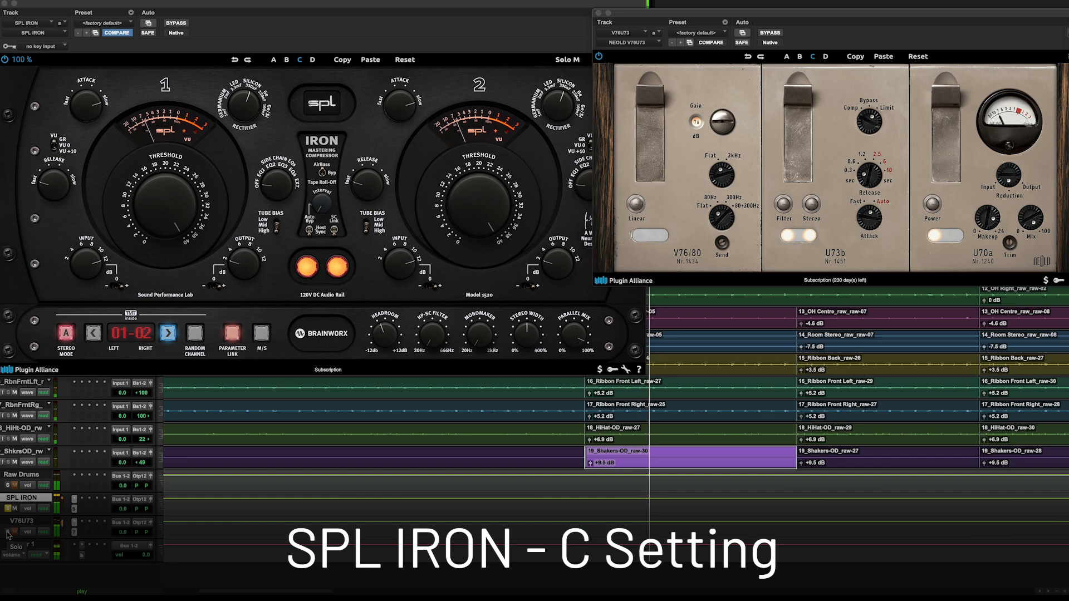
{"action": "left_click", "coordinate": [8, 532]}
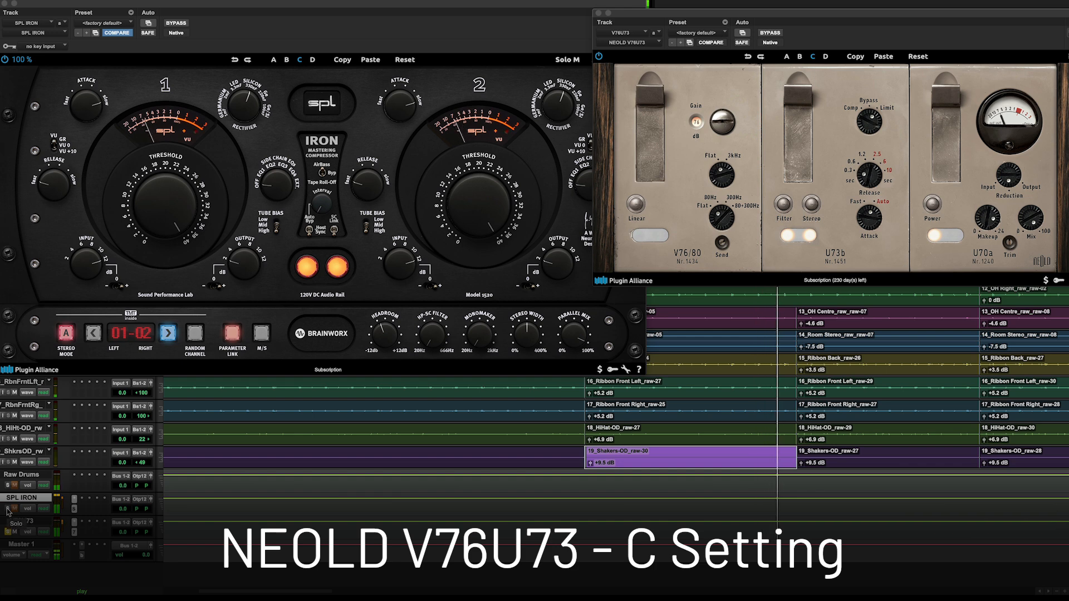
{"action": "left_click", "coordinate": [8, 508]}
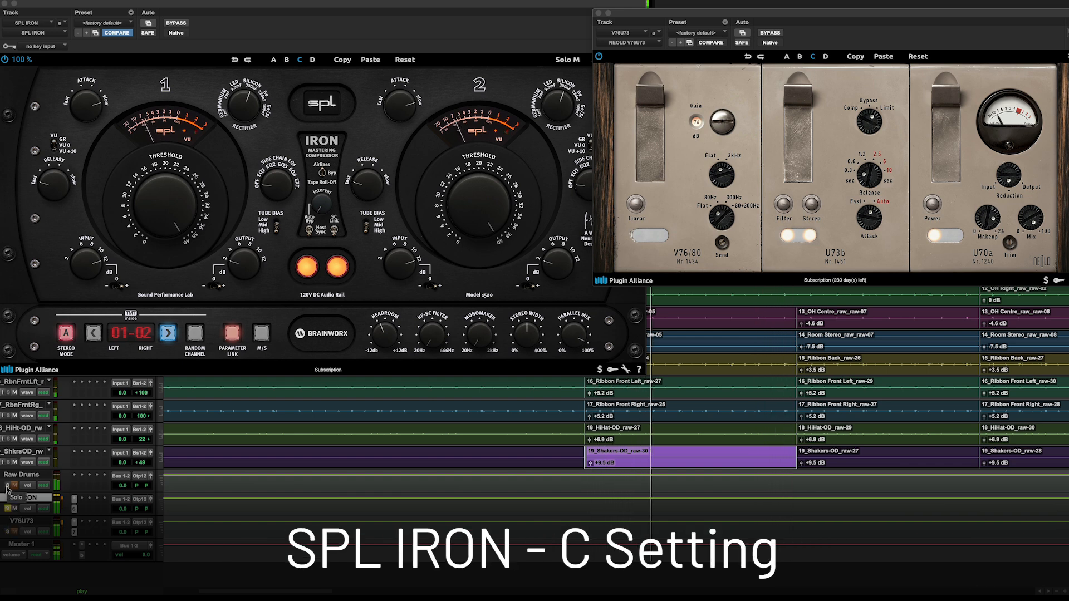
{"action": "left_click", "coordinate": [8, 485]}
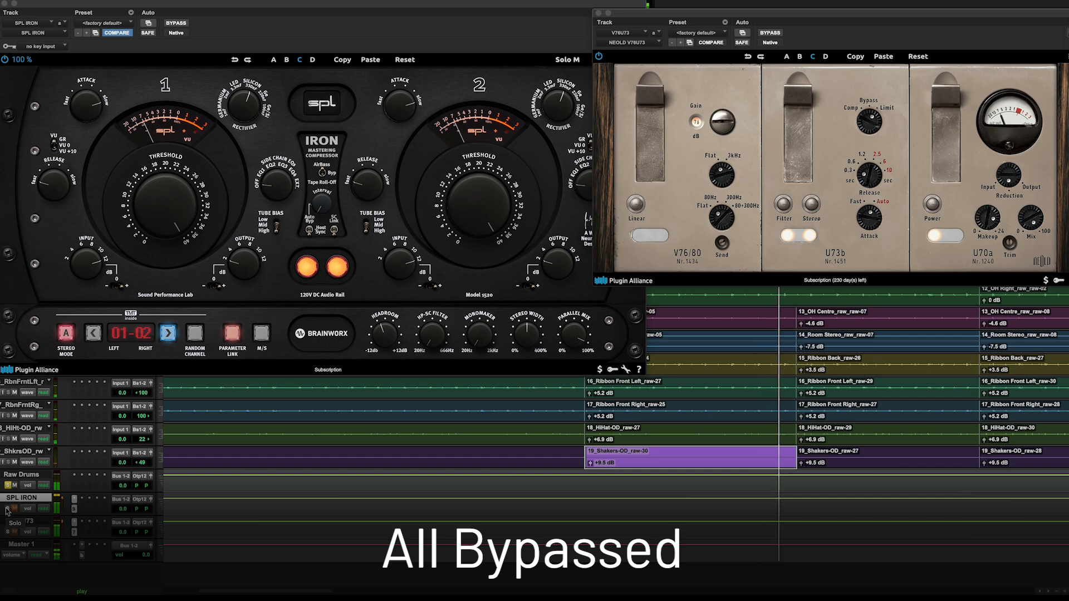
{"action": "left_click", "coordinate": [8, 508]}
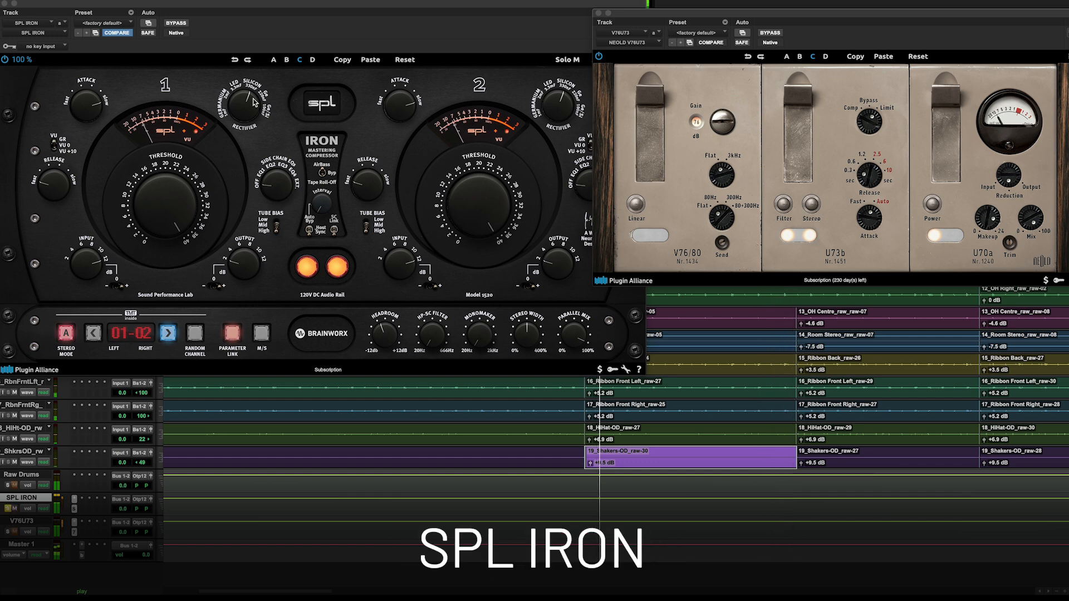
{"action": "left_click", "coordinate": [254, 102]}
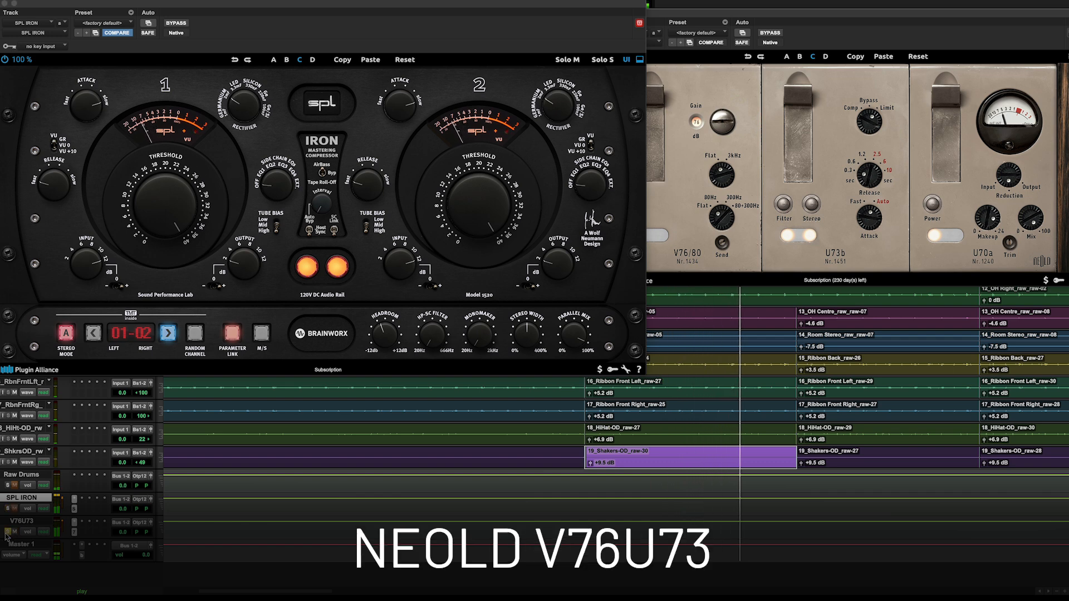
{"action": "left_click", "coordinate": [775, 140]}
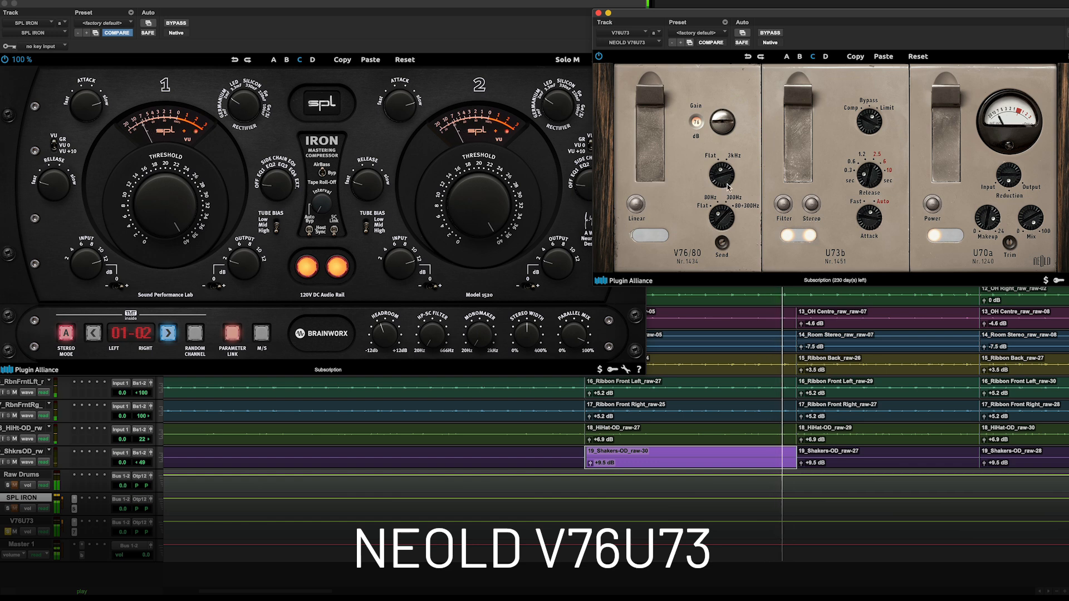